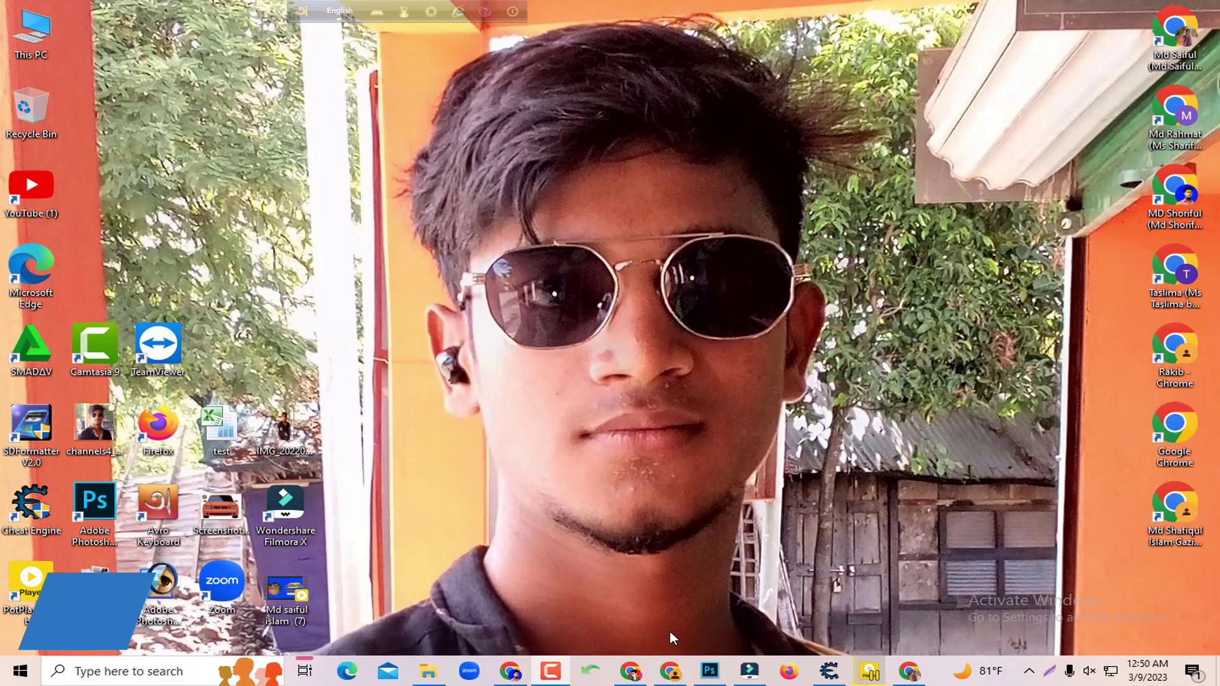
Open a new Chrome tab and search for 192.168.o.1
{"action": "left_click", "coordinate": [671, 671]}
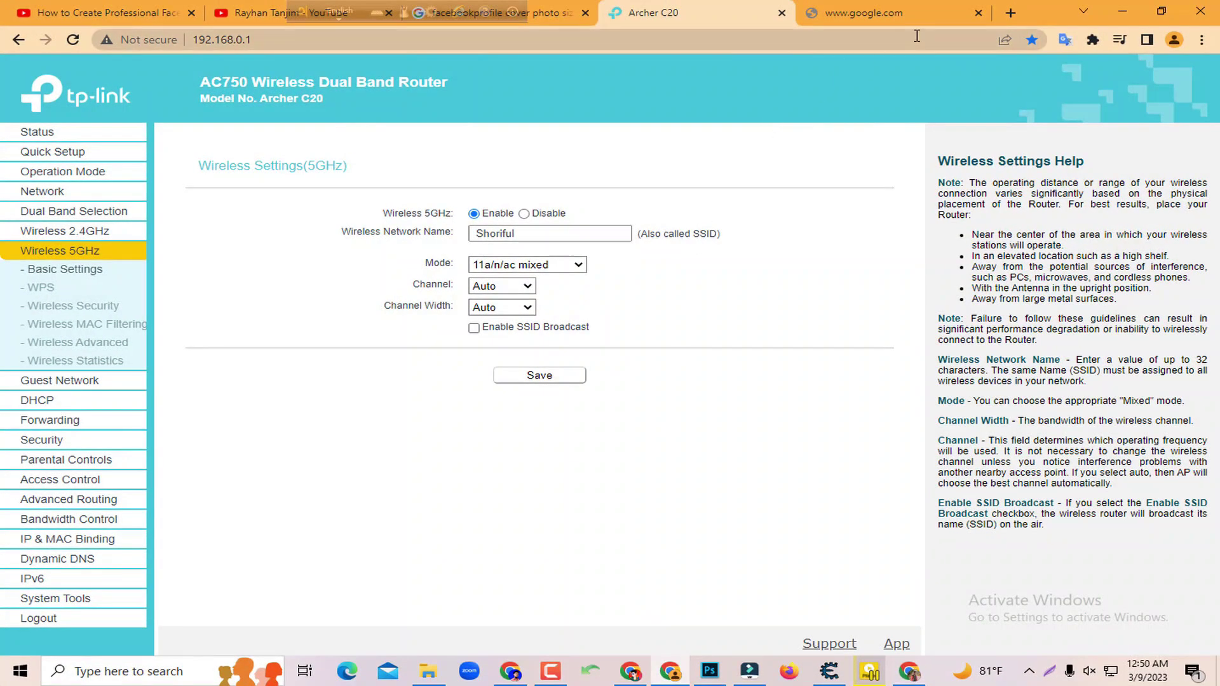
{"action": "left_click", "coordinate": [1009, 14]}
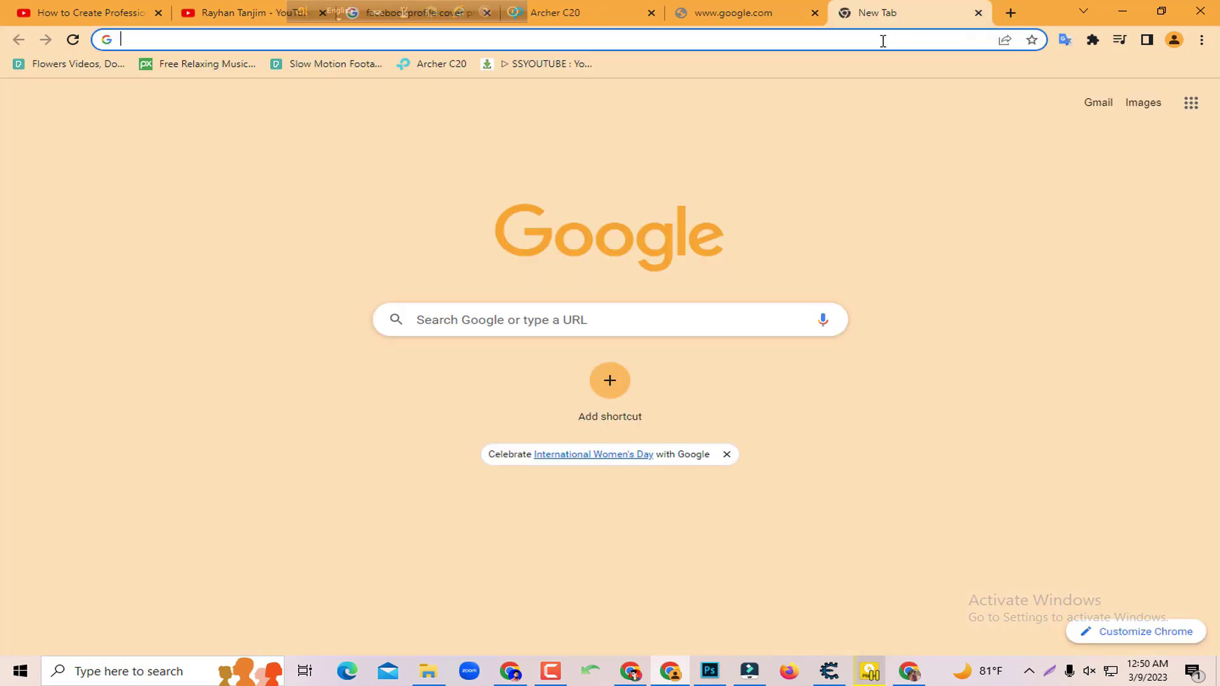
{"action": "left_click", "coordinate": [883, 41]}
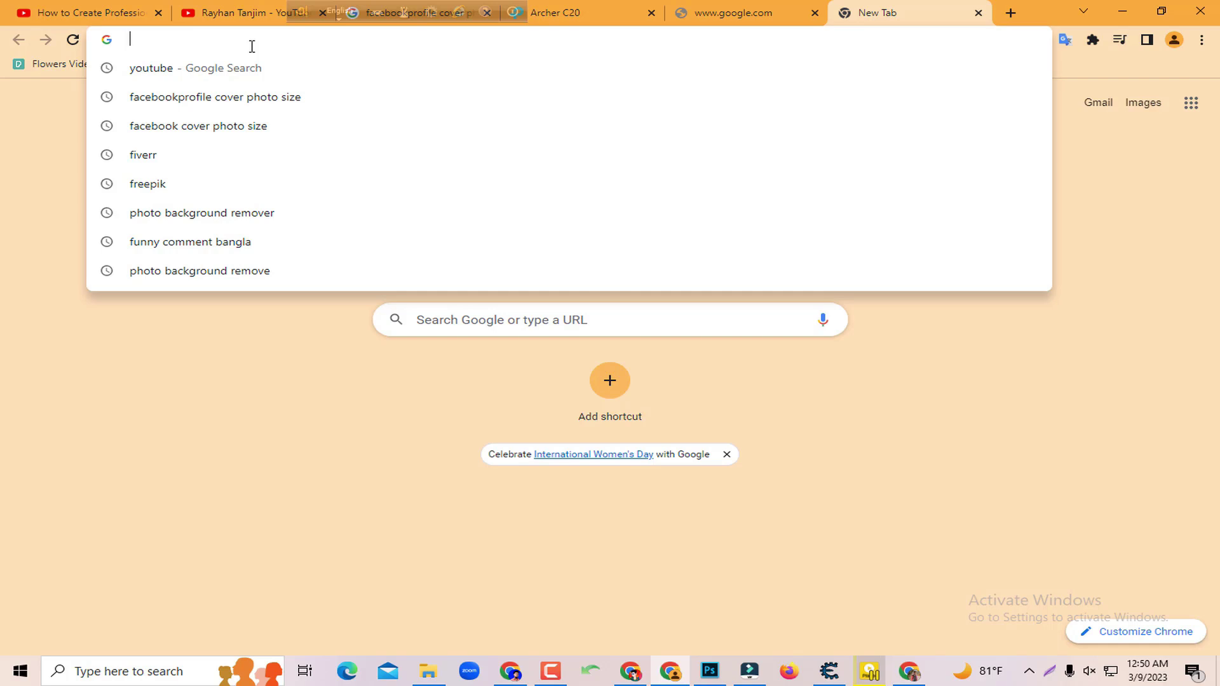
{"action": "type", "text": "1"}
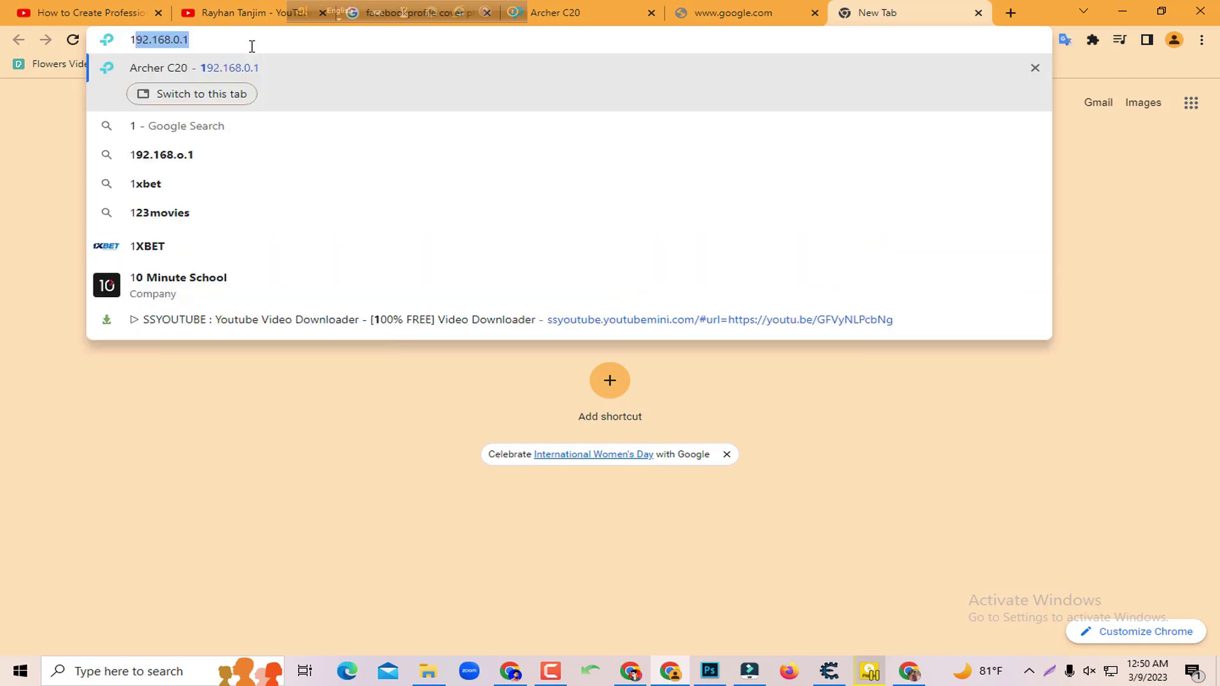
{"action": "type", "text": "92"}
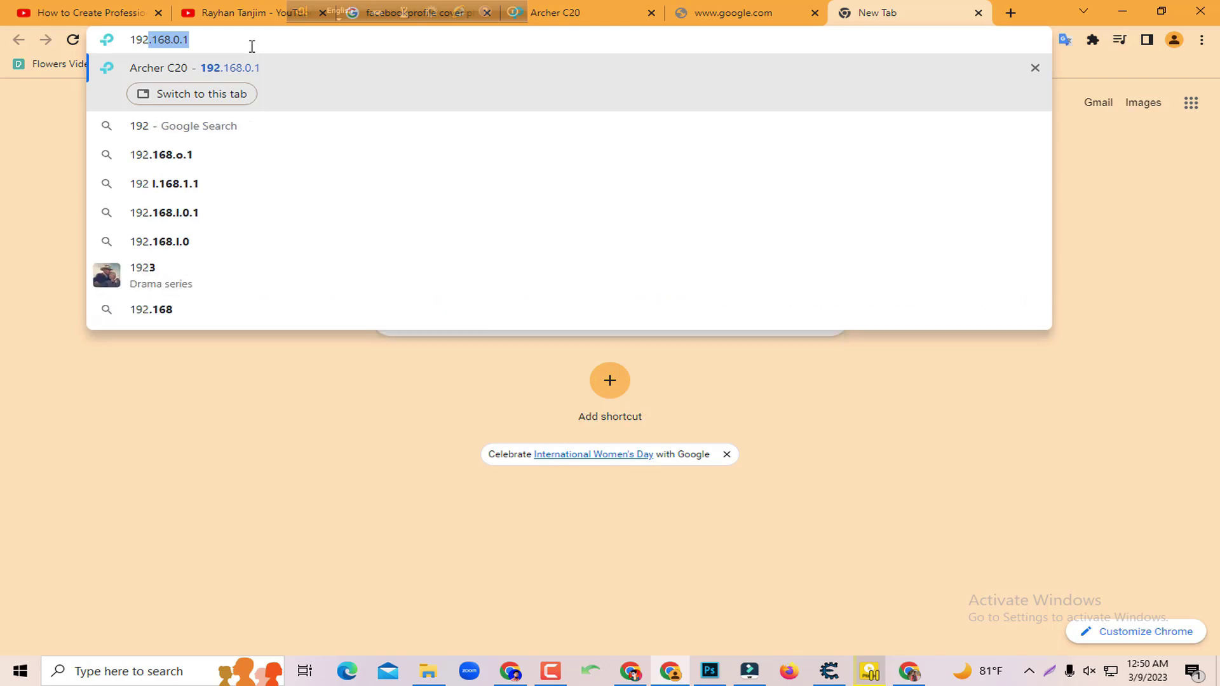
{"action": "type", "text": "."}
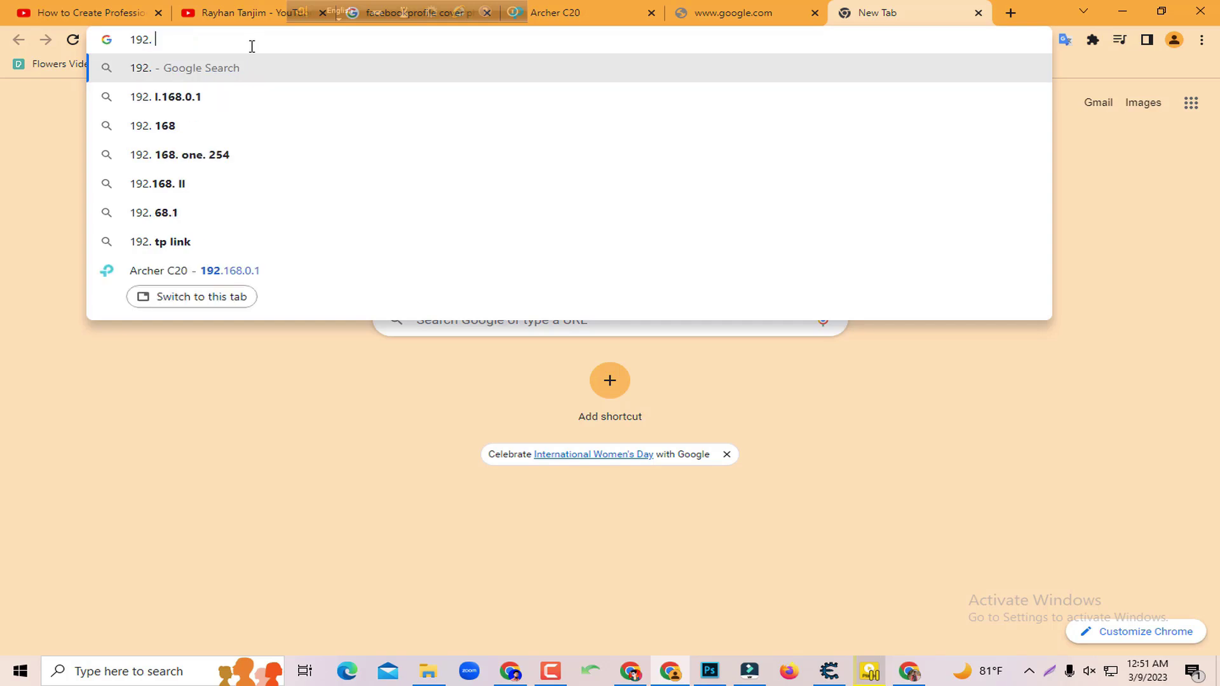
{"action": "key", "text": "BackSpace"}
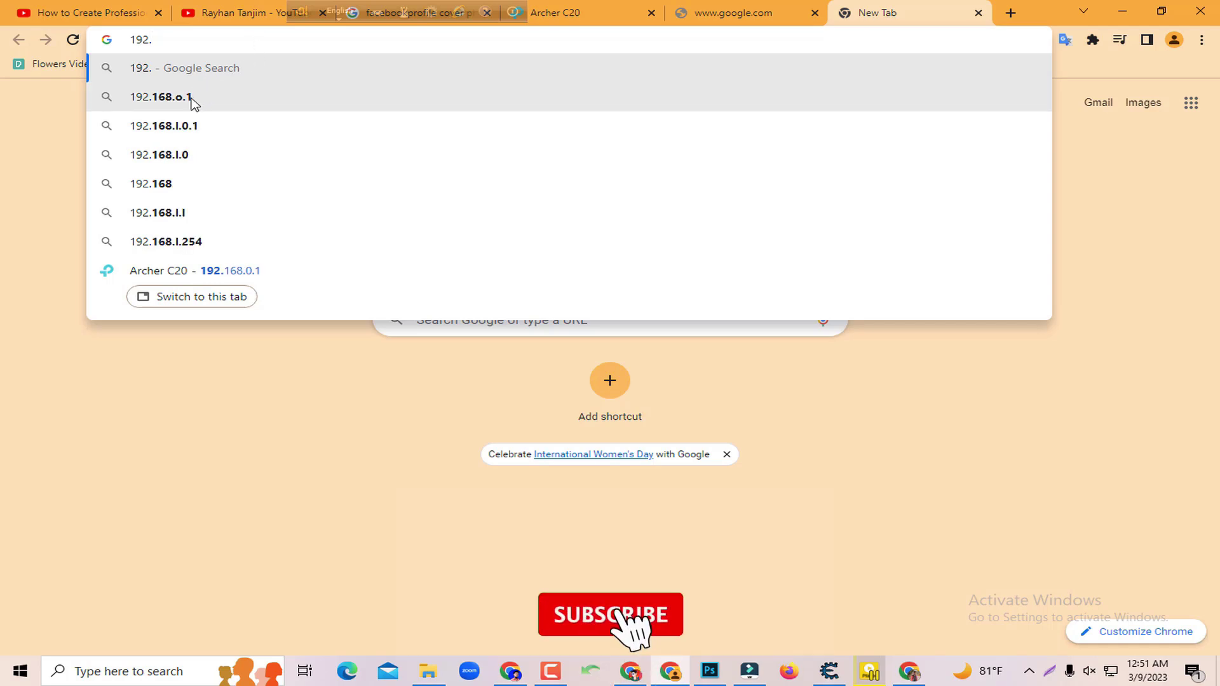
{"action": "key", "text": "Down"}
{"action": "key", "text": "Return"}
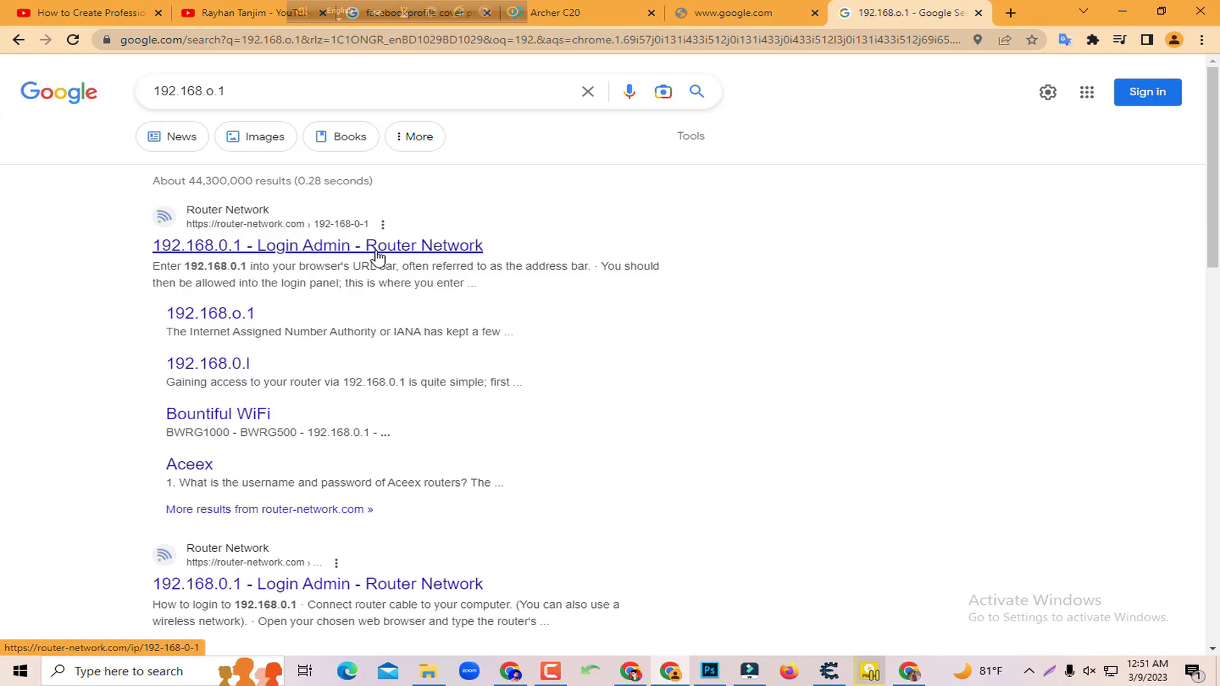
Follow the router-network.com result to the Archer C20 login page at 192.168.0.1
{"action": "left_click", "coordinate": [379, 255]}
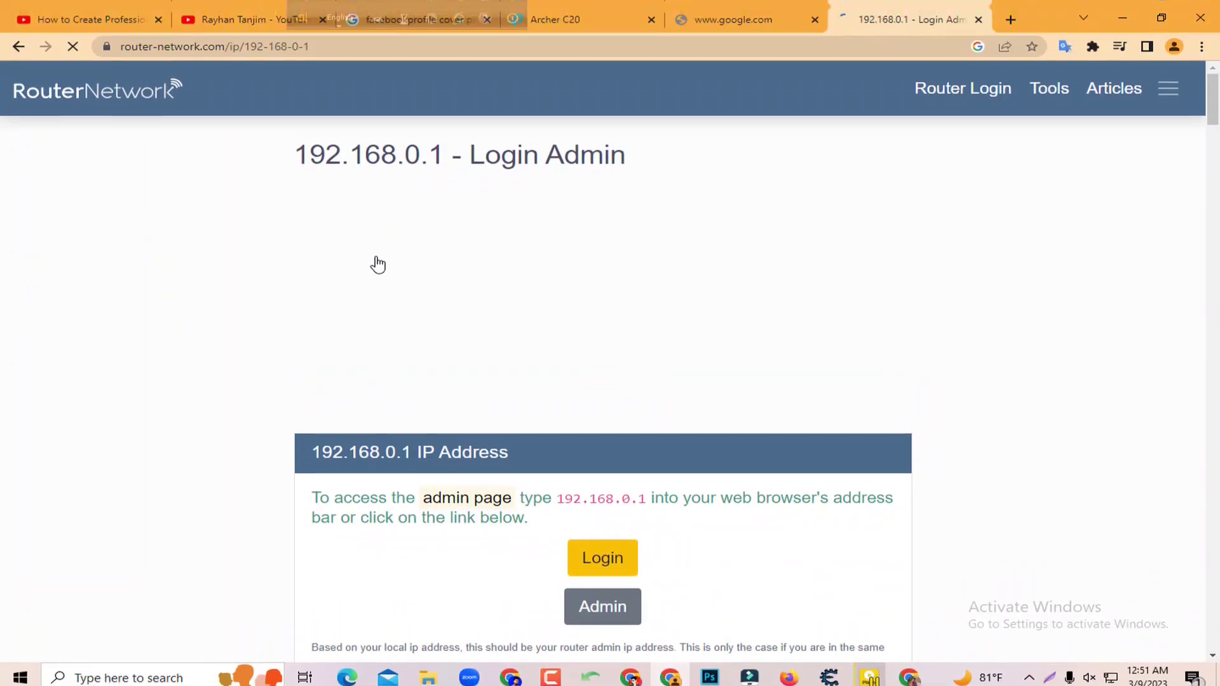
{"action": "scroll", "coordinate": [604, 267], "scroll_direction": "down", "scroll_amount": 2}
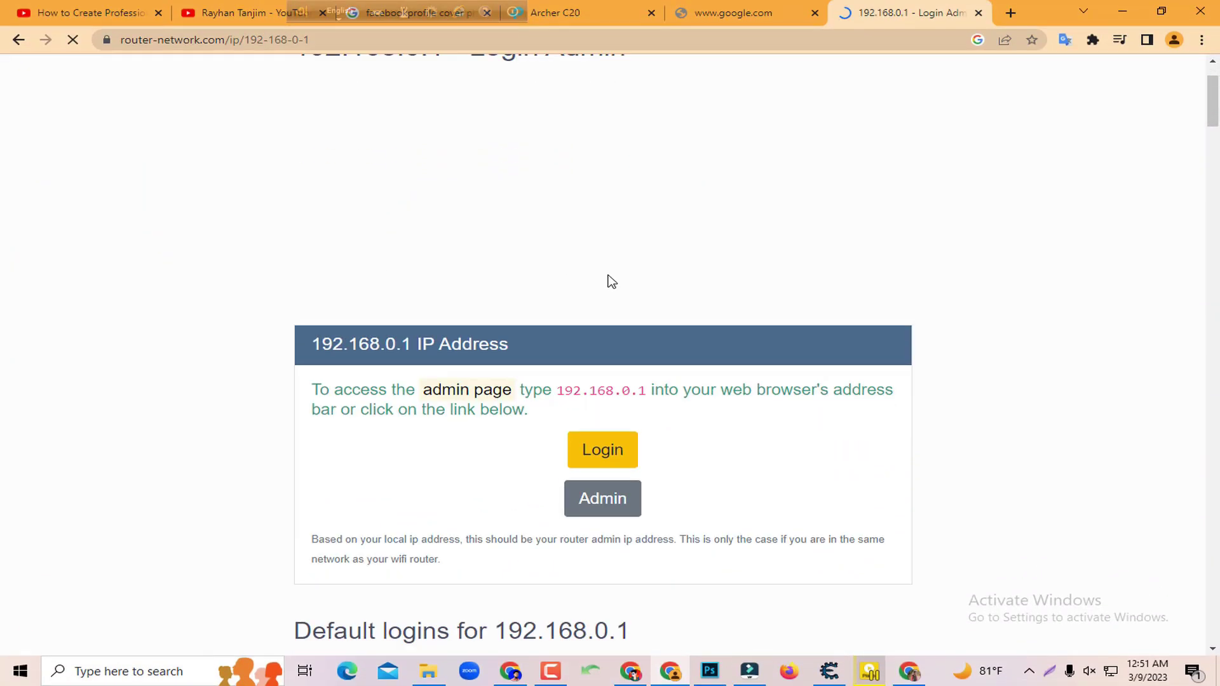
{"action": "scroll", "coordinate": [613, 305], "scroll_direction": "down", "scroll_amount": 2}
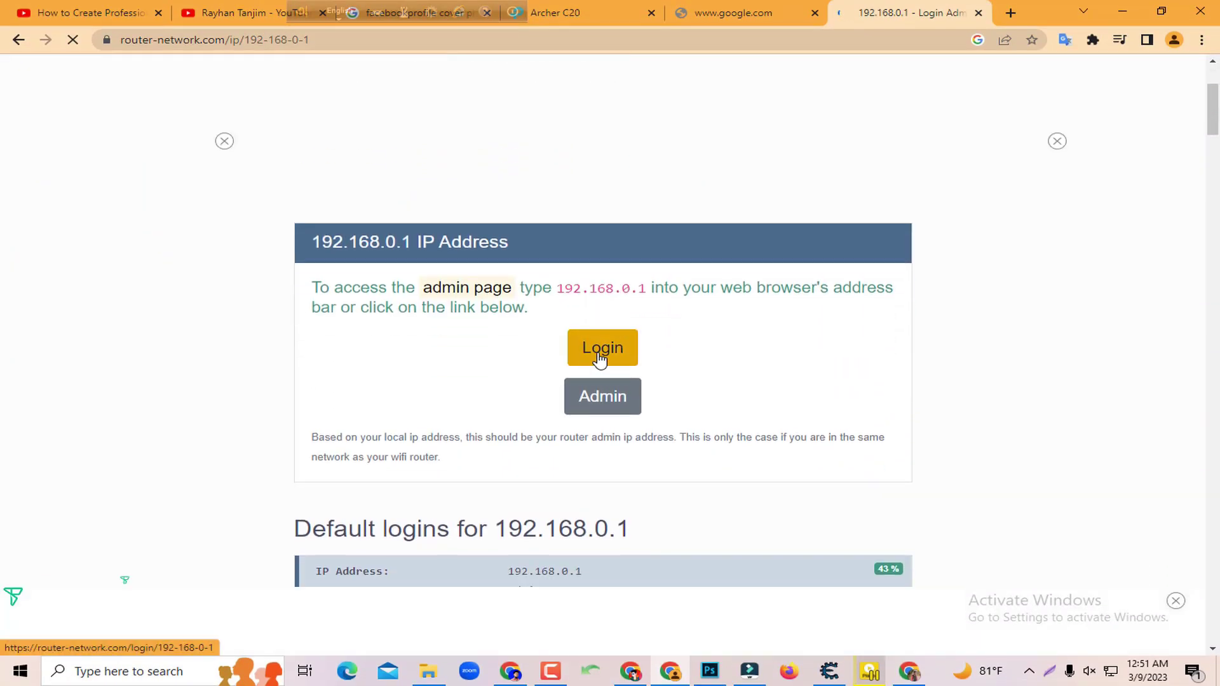
{"action": "left_click", "coordinate": [597, 356]}
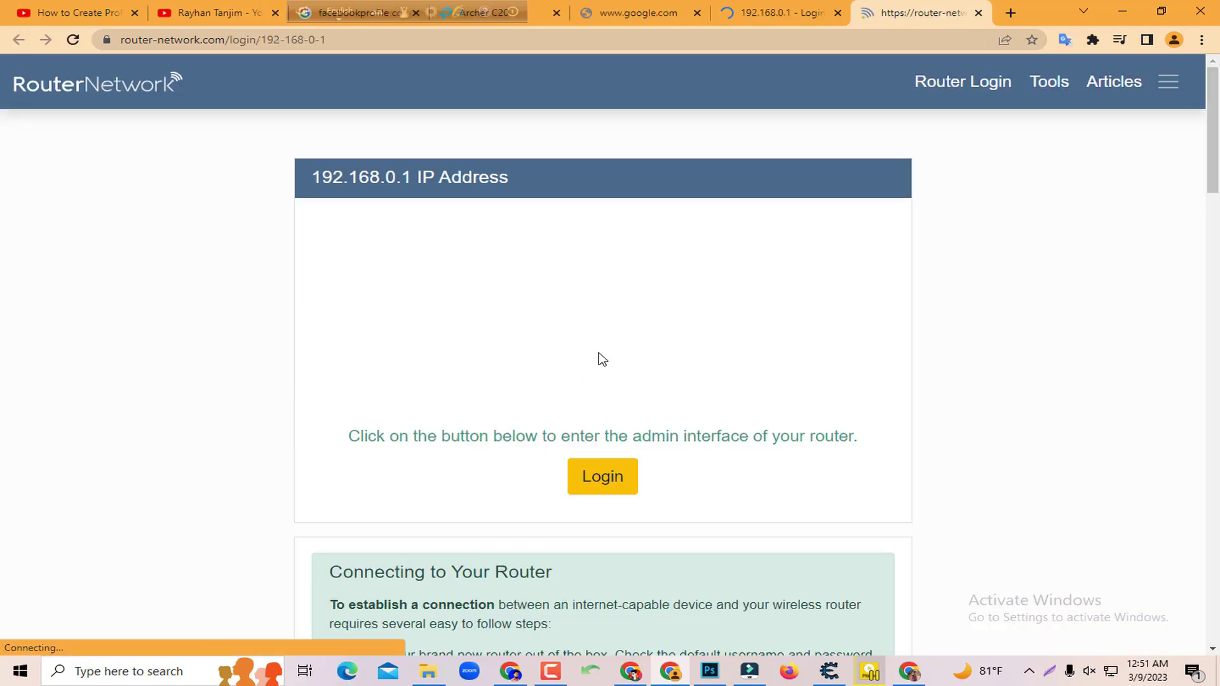
{"action": "scroll", "coordinate": [599, 359], "scroll_direction": "down", "scroll_amount": 2}
{"action": "left_click", "coordinate": [602, 380]}
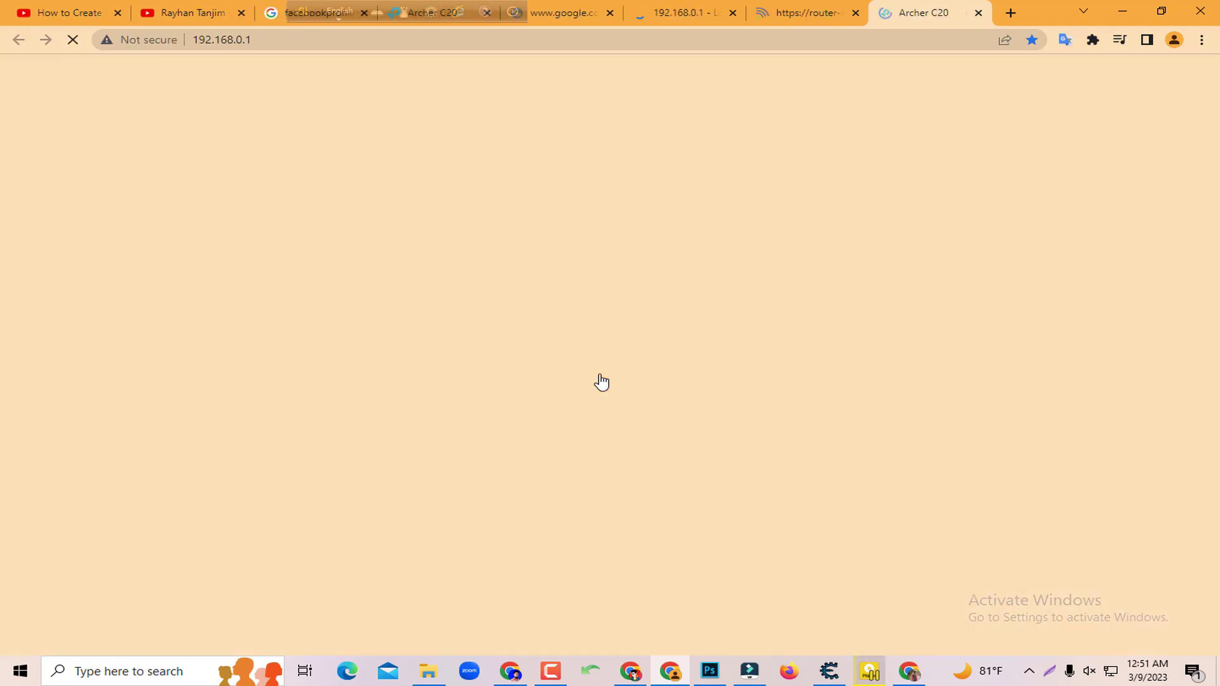
{"action": "left_click", "coordinate": [579, 329]}
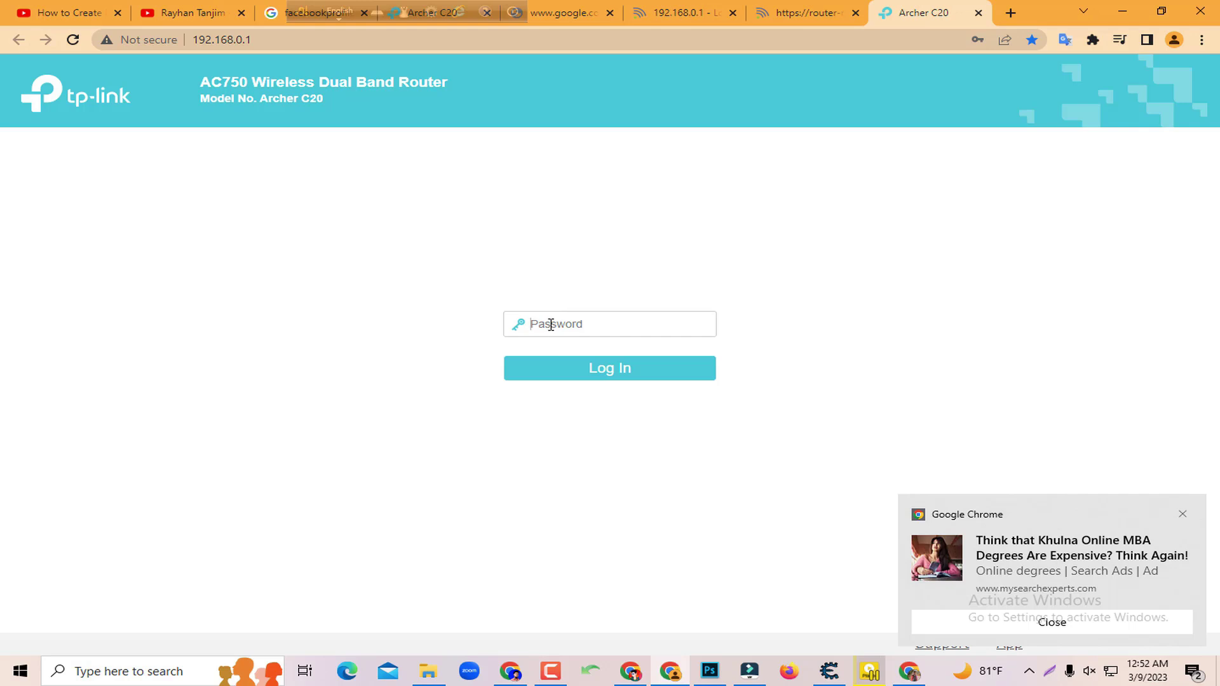
Enter the router admin password and log in to the Archer C20
{"action": "left_click", "coordinate": [551, 324]}
{"action": "type", "text": "min"}
{"action": "left_click", "coordinate": [602, 378]}
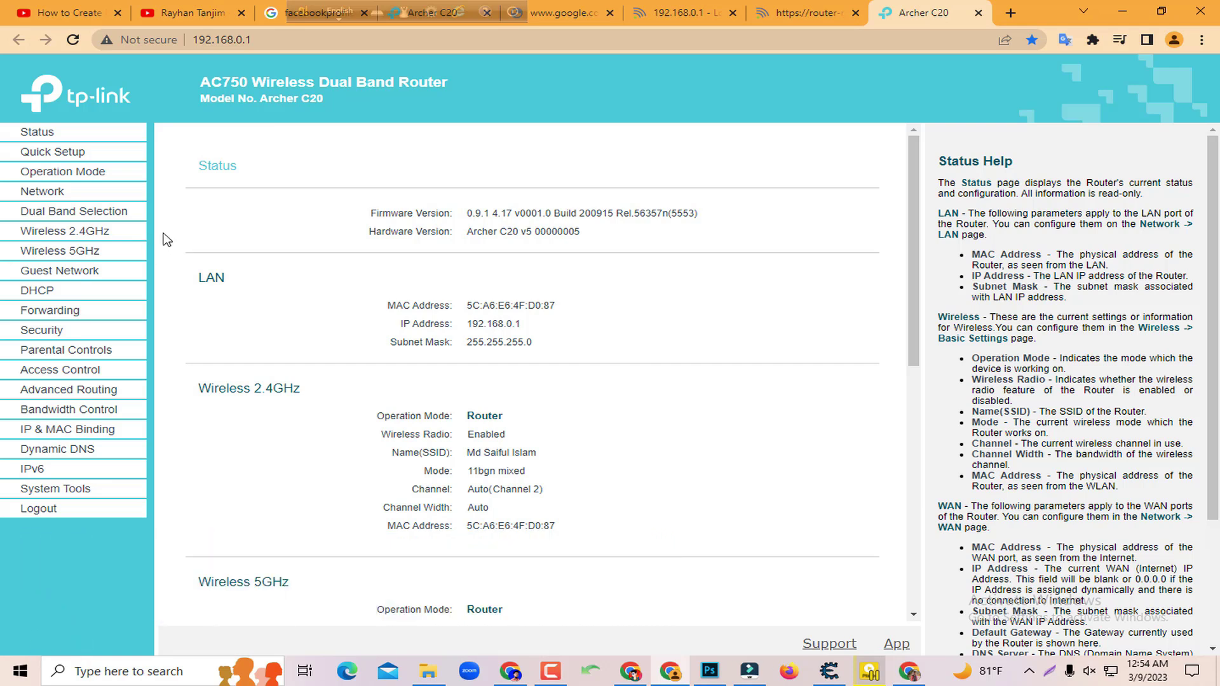
Go to the Wireless 5GHz Basic Settings page
{"action": "left_click", "coordinate": [124, 256]}
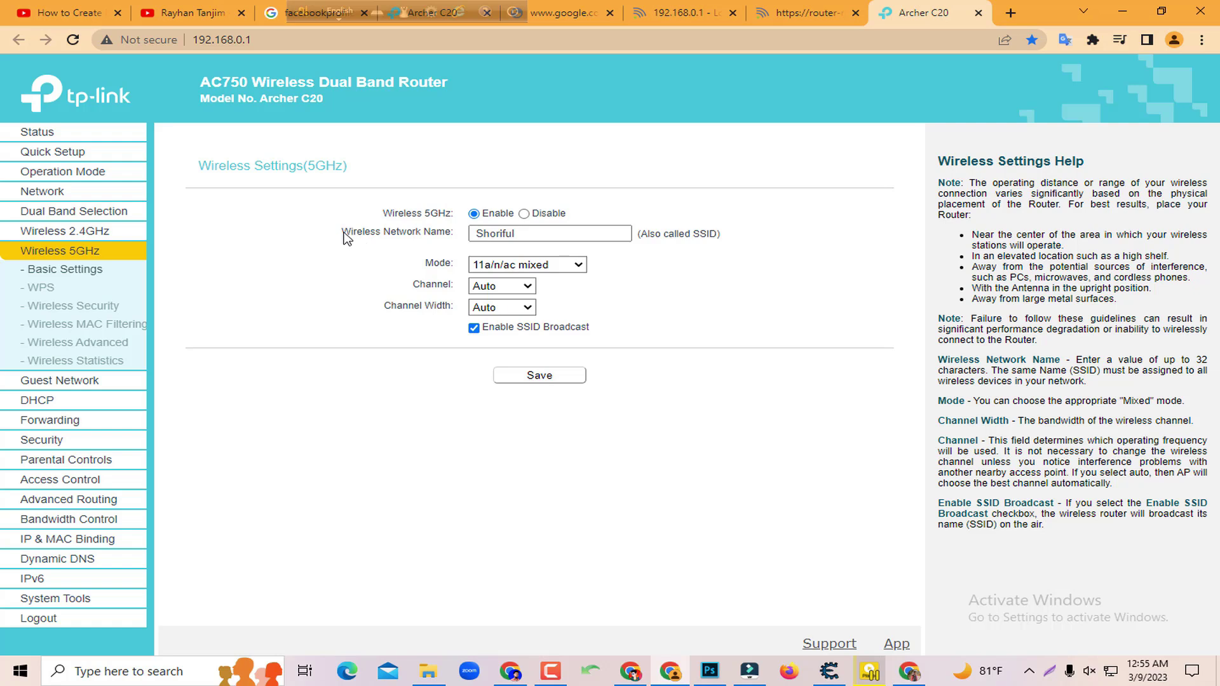
Turn off 5GHz SSID broadcast and save the basic settings
{"action": "left_click_drag", "start_coordinate": [346, 237], "coordinate": [438, 235]}
{"action": "left_click", "coordinate": [579, 231]}
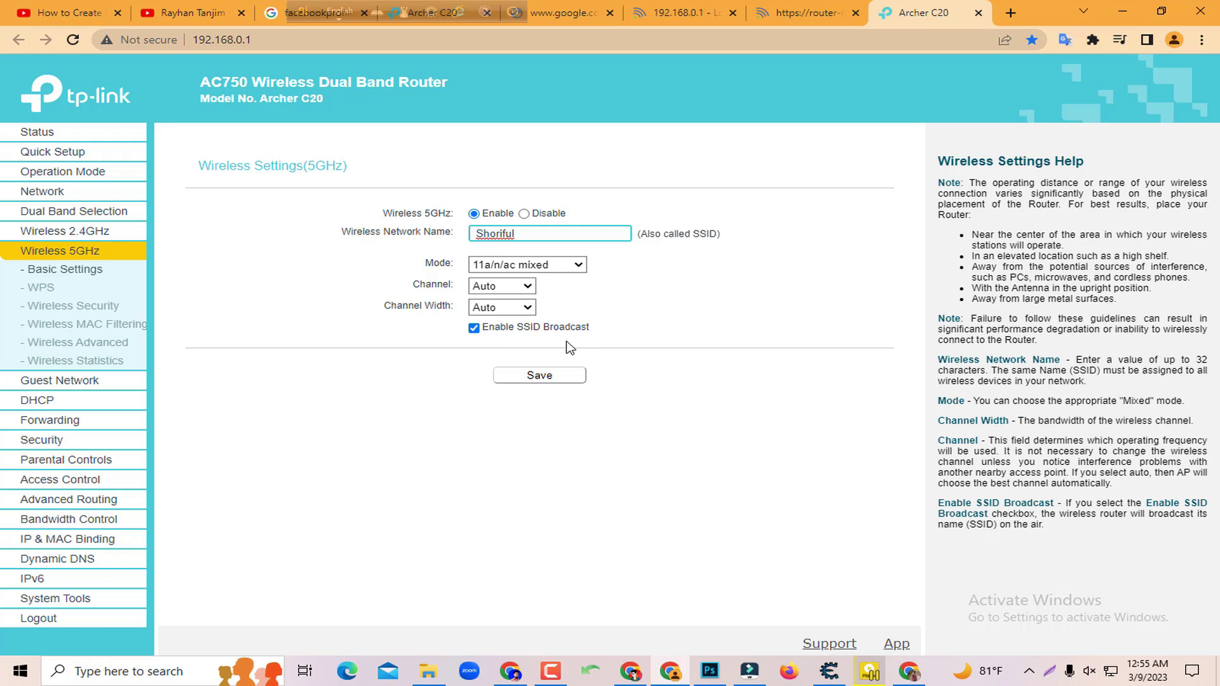
{"action": "left_click", "coordinate": [483, 336]}
{"action": "left_click", "coordinate": [475, 329]}
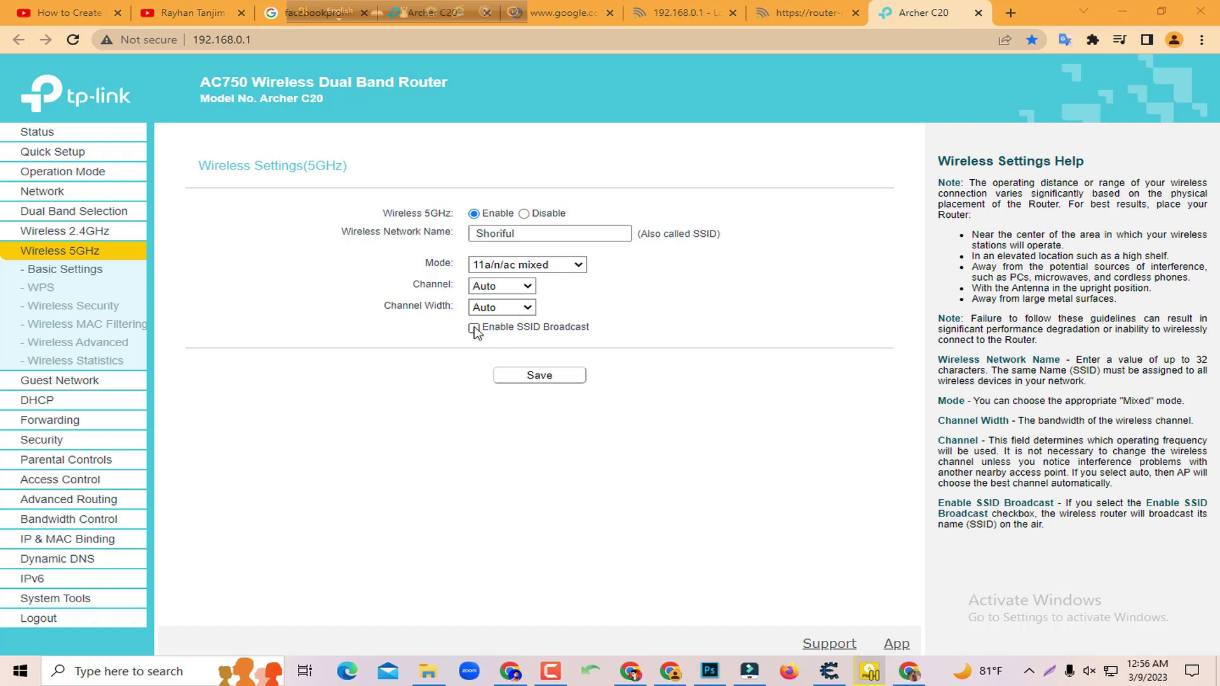
{"action": "left_click", "coordinate": [522, 378]}
Rename the 5GHz wireless network to 'Rakib' and save
{"action": "left_click", "coordinate": [537, 234]}
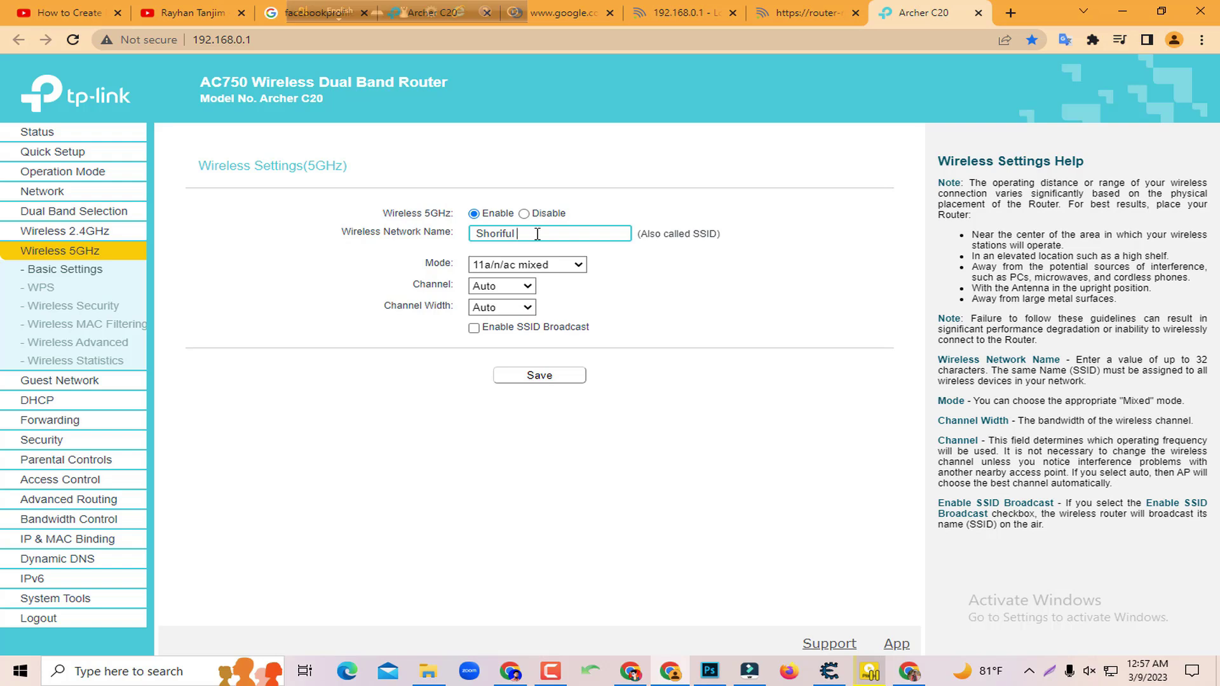
{"action": "key", "text": "BackSpace"}
{"action": "key", "text": "BackSpace"}
{"action": "key", "text": "BackSpace"}
{"action": "key", "text": "BackSpace"}
{"action": "key", "text": "BackSpace"}
{"action": "key", "text": "BackSpace"}
{"action": "key", "text": "BackSpace"}
{"action": "key", "text": "BackSpace"}
{"action": "type", "text": "Rakib"}
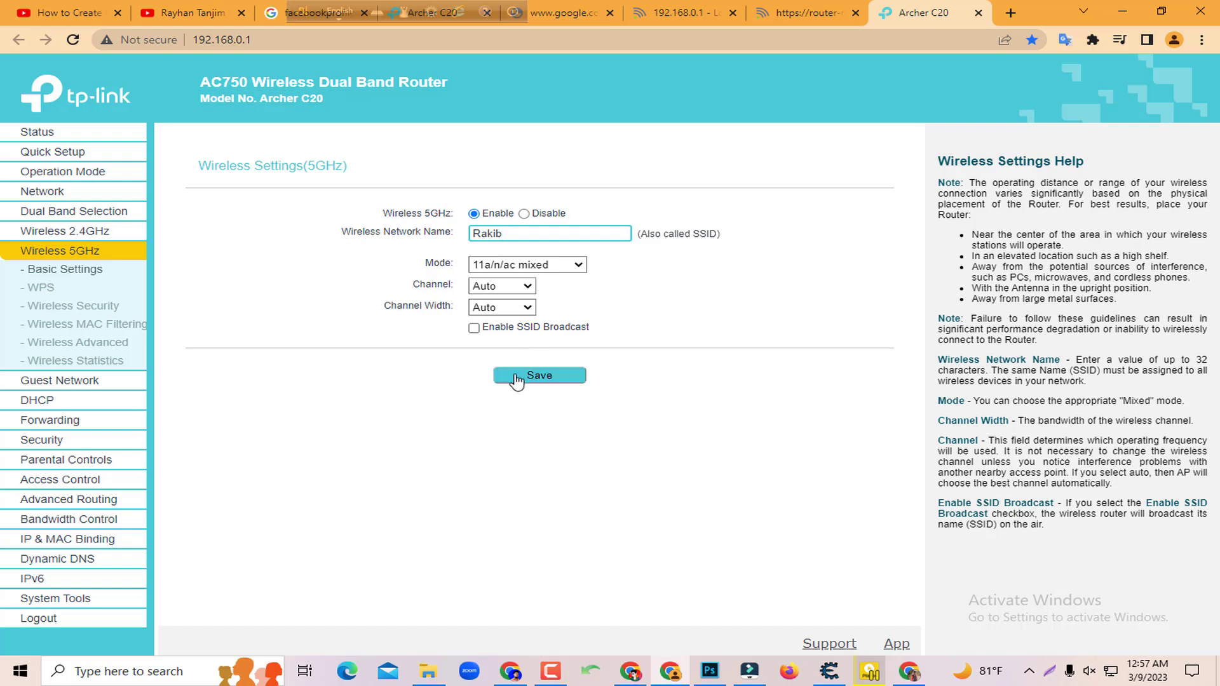
{"action": "left_click", "coordinate": [507, 381]}
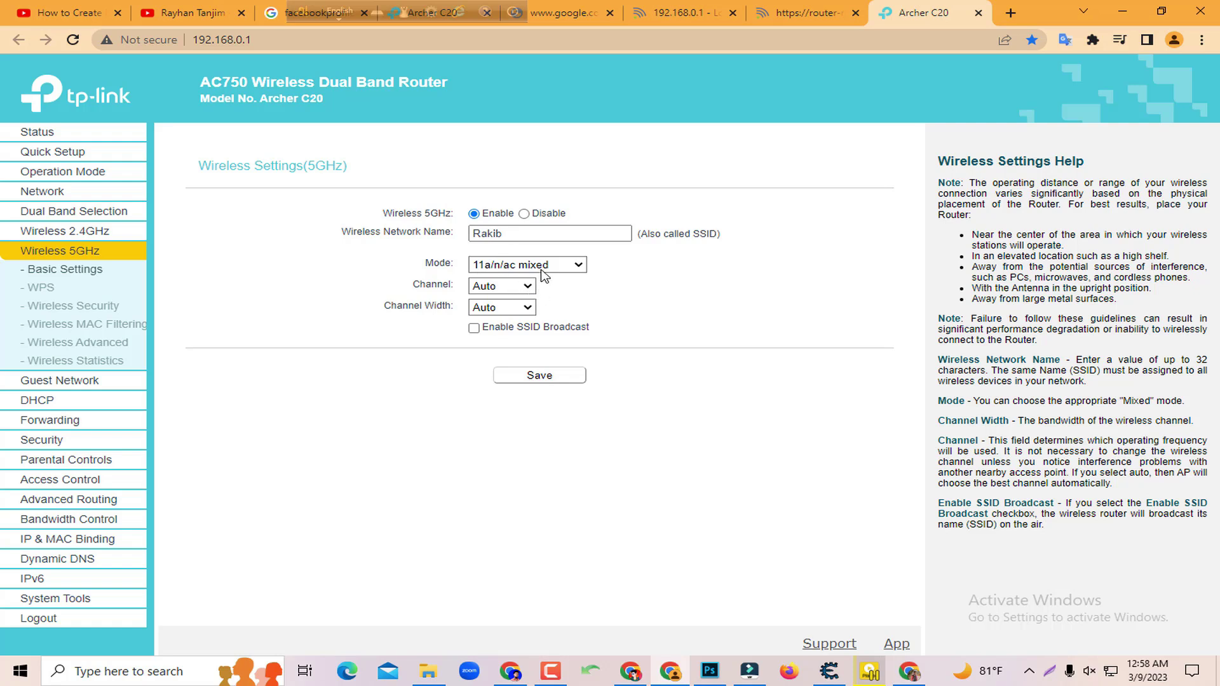
{"action": "left_click", "coordinate": [578, 267]}
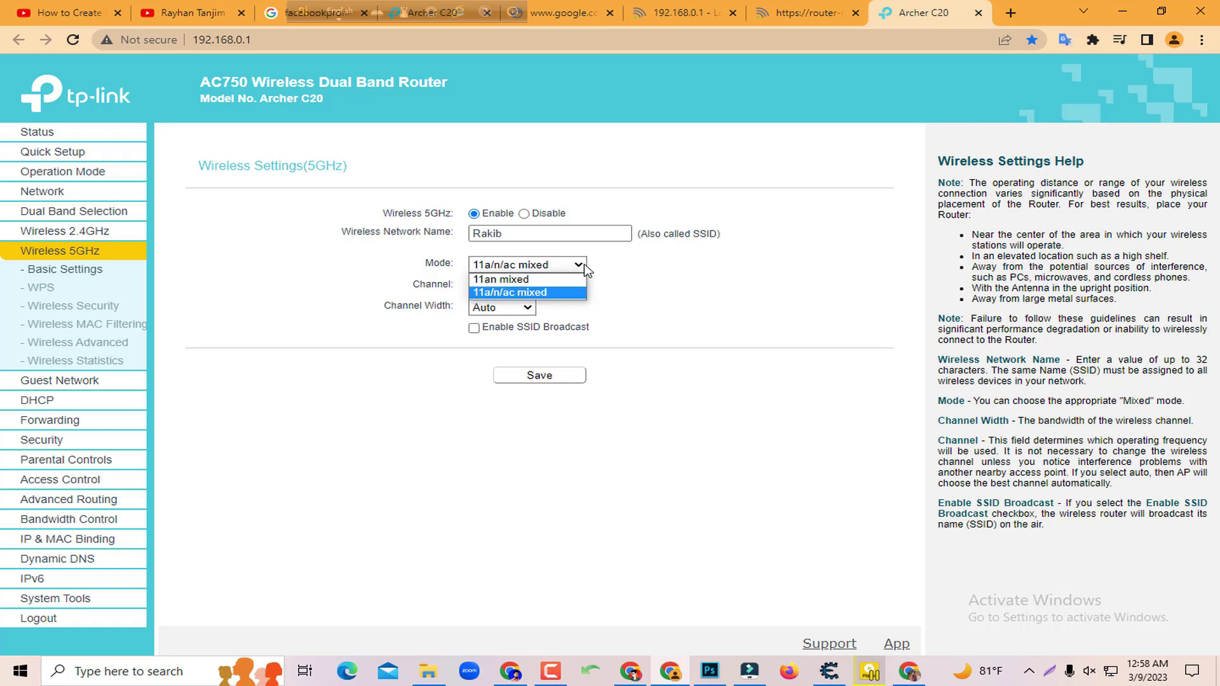
{"action": "left_click", "coordinate": [619, 271]}
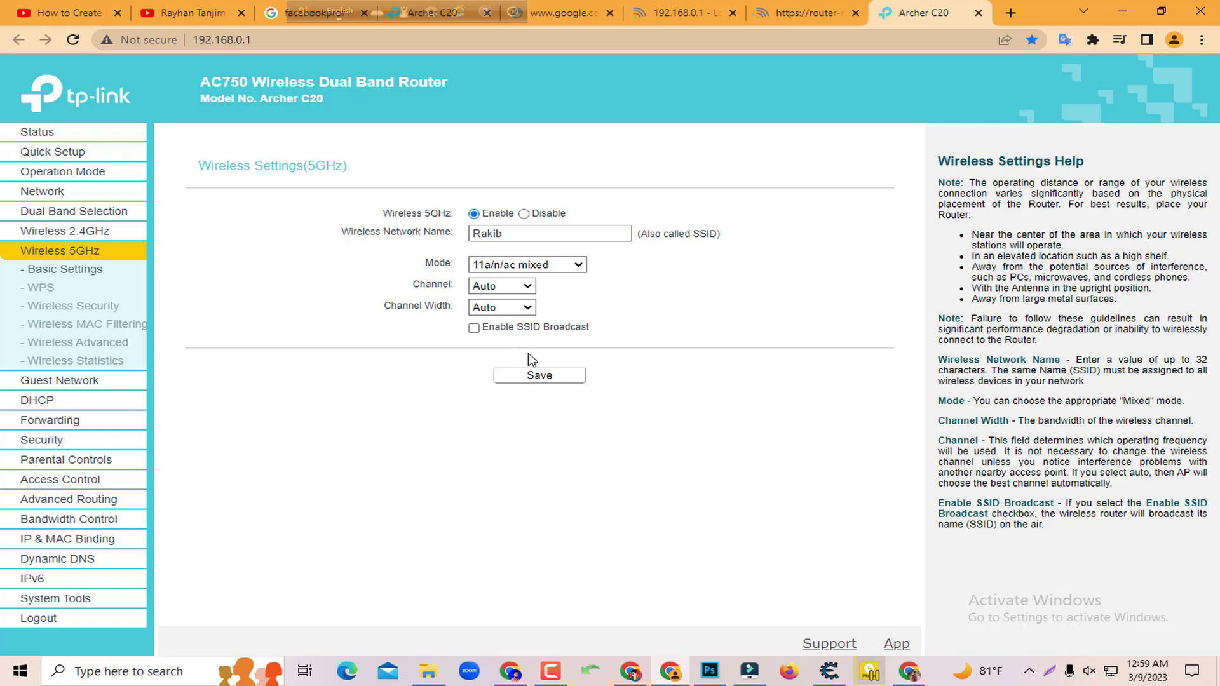
{"action": "left_click", "coordinate": [502, 376]}
Open the 5GHz Wireless Security page and look over the wireless password field
{"action": "left_click", "coordinate": [87, 315]}
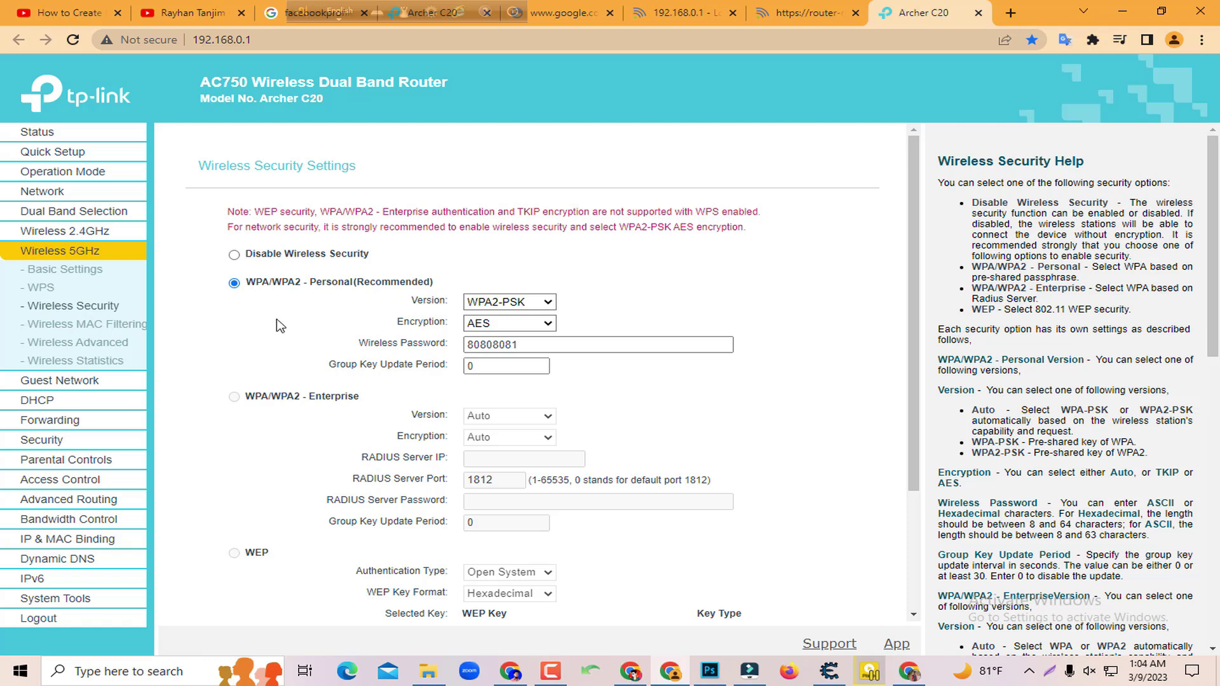
{"action": "scroll", "coordinate": [330, 302], "scroll_direction": "down", "scroll_amount": 1}
{"action": "scroll", "coordinate": [330, 302], "scroll_direction": "down", "scroll_amount": 2}
{"action": "scroll", "coordinate": [336, 330], "scroll_direction": "up", "scroll_amount": 3}
{"action": "left_click_drag", "start_coordinate": [358, 344], "coordinate": [448, 345]}
{"action": "left_click", "coordinate": [400, 346]}
{"action": "left_click", "coordinate": [509, 344]}
Choose Disable Wireless Security for 5GHz and save it
{"action": "left_click", "coordinate": [234, 256]}
{"action": "scroll", "coordinate": [390, 298], "scroll_direction": "down", "scroll_amount": 3}
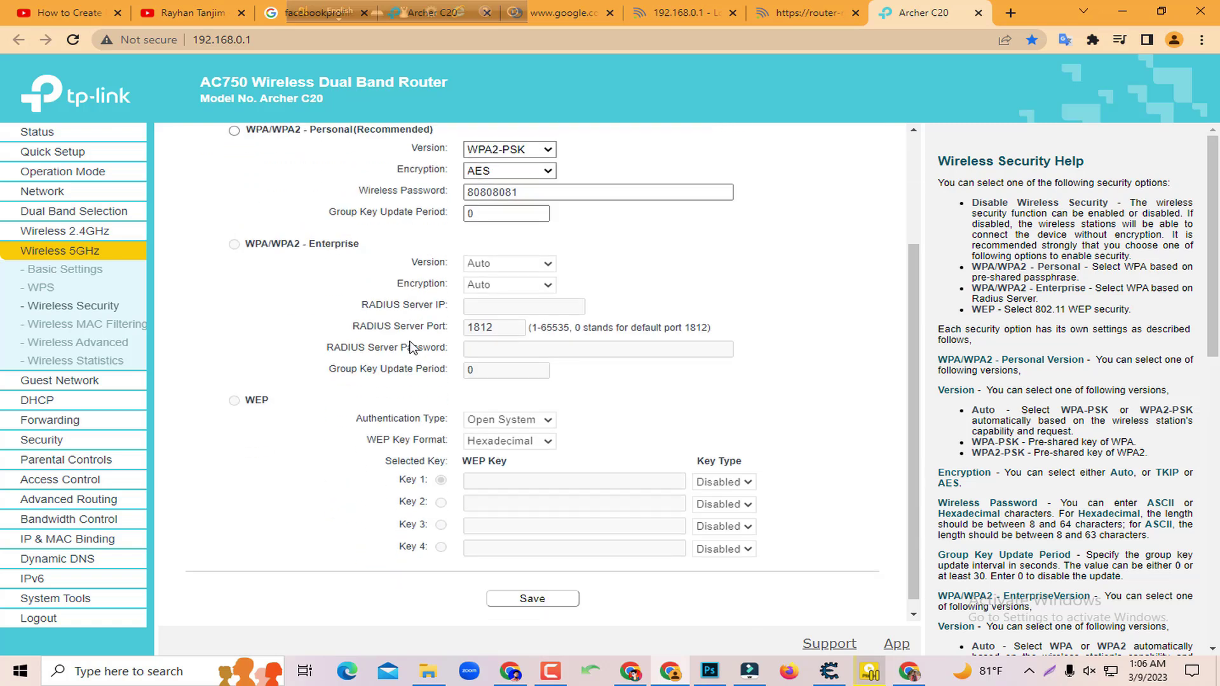
{"action": "left_click", "coordinate": [546, 603]}
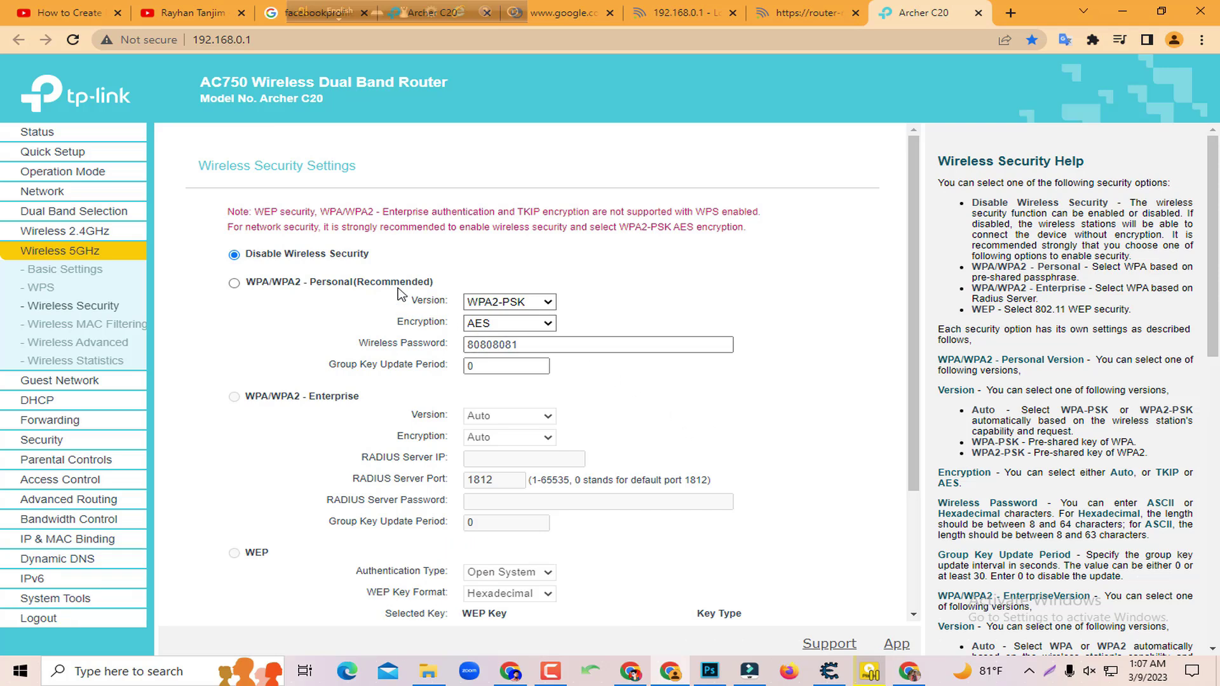
{"action": "scroll", "coordinate": [418, 283], "scroll_direction": "down", "scroll_amount": 2}
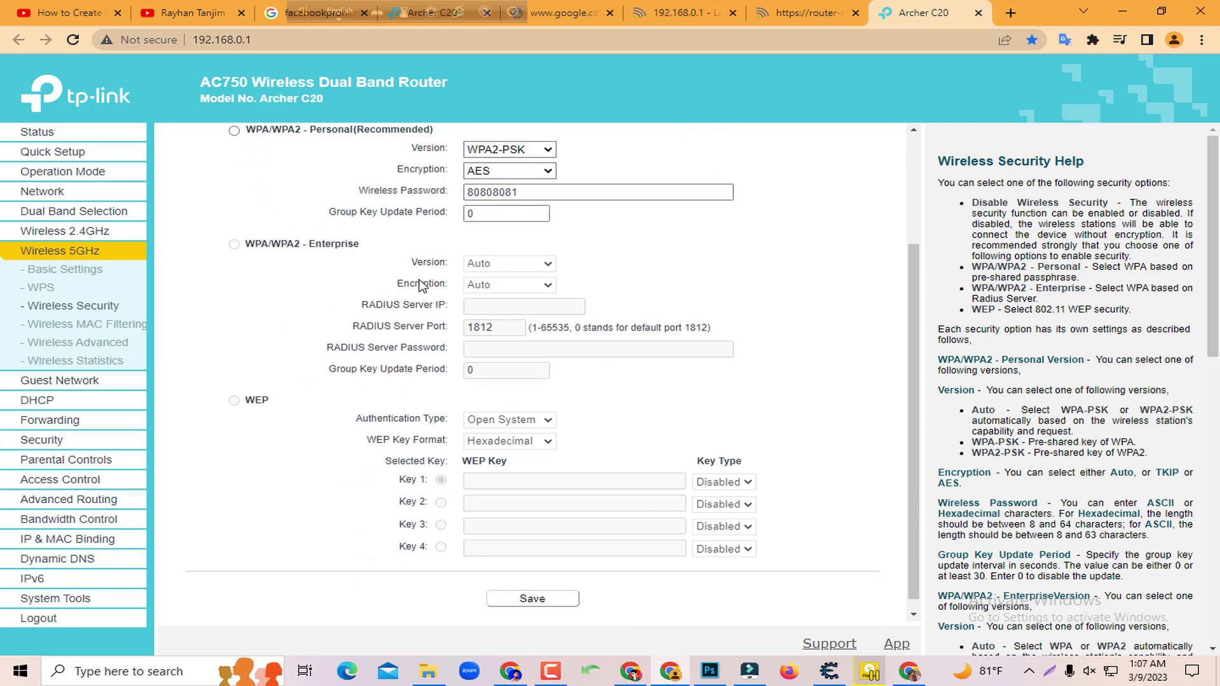
{"action": "scroll", "coordinate": [443, 334], "scroll_direction": "up", "scroll_amount": 2}
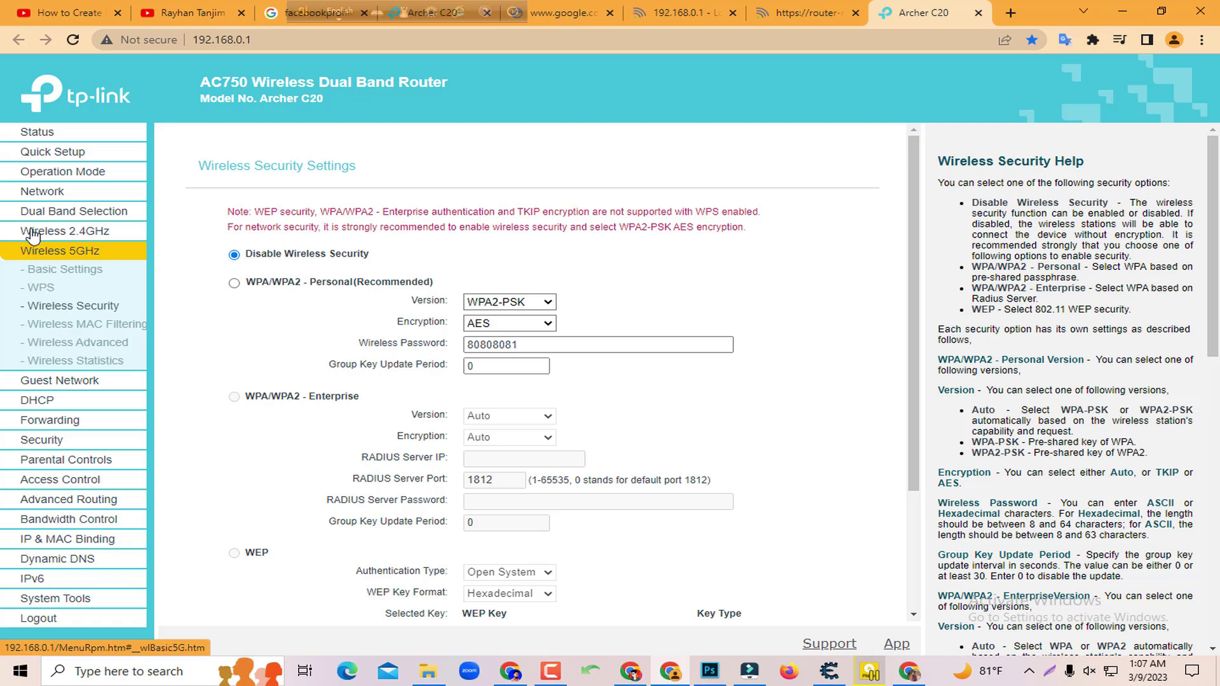
{"action": "key", "text": "super+shift+s"}
{"action": "left_click_drag", "start_coordinate": [1, 125], "coordinate": [328, 530]}
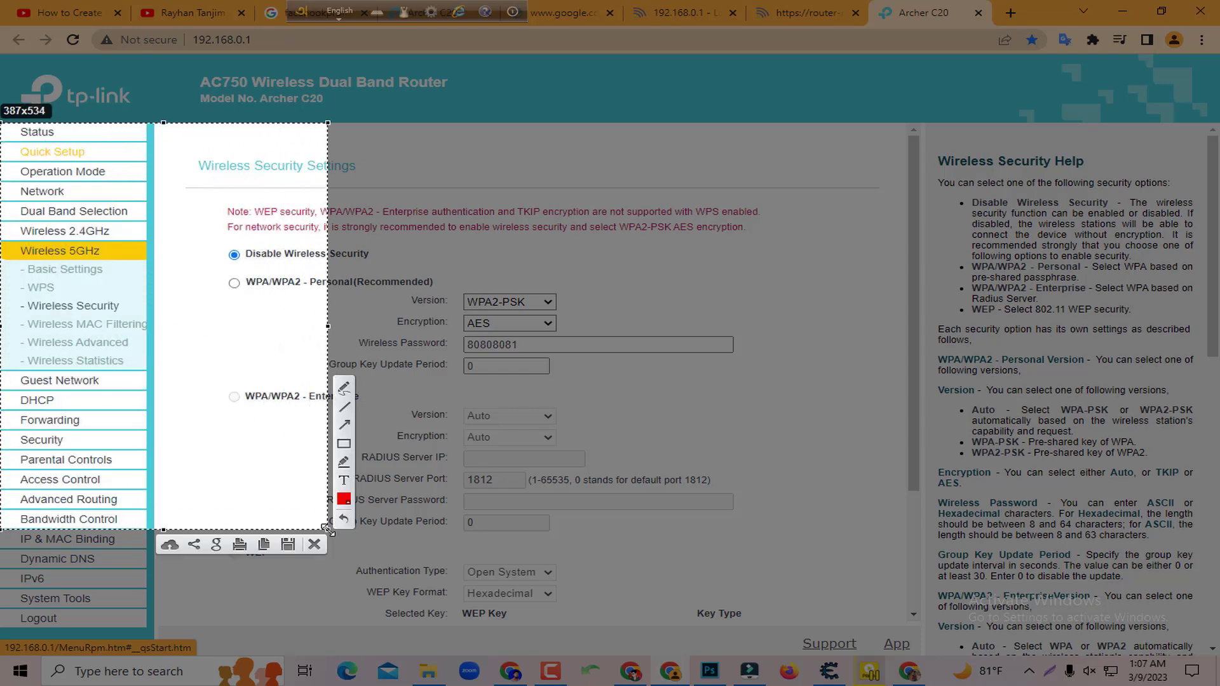
{"action": "left_click", "coordinate": [344, 443]}
{"action": "left_click_drag", "start_coordinate": [6, 315], "coordinate": [162, 337]}
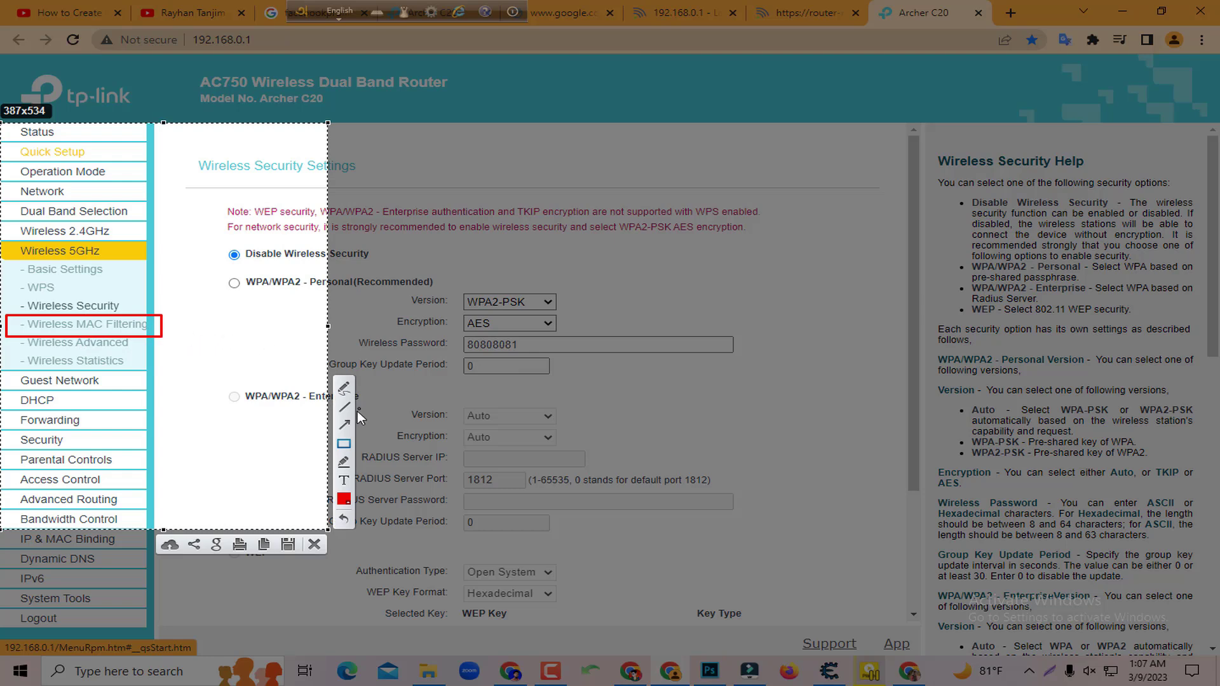
{"action": "left_click", "coordinate": [345, 425]}
{"action": "mouse_move", "coordinate": [17, 130]}
{"action": "left_mouse_down"}
{"action": "mouse_move", "coordinate": [92, 317]}
{"action": "mouse_move", "coordinate": [86, 309]}
{"action": "left_mouse_up"}
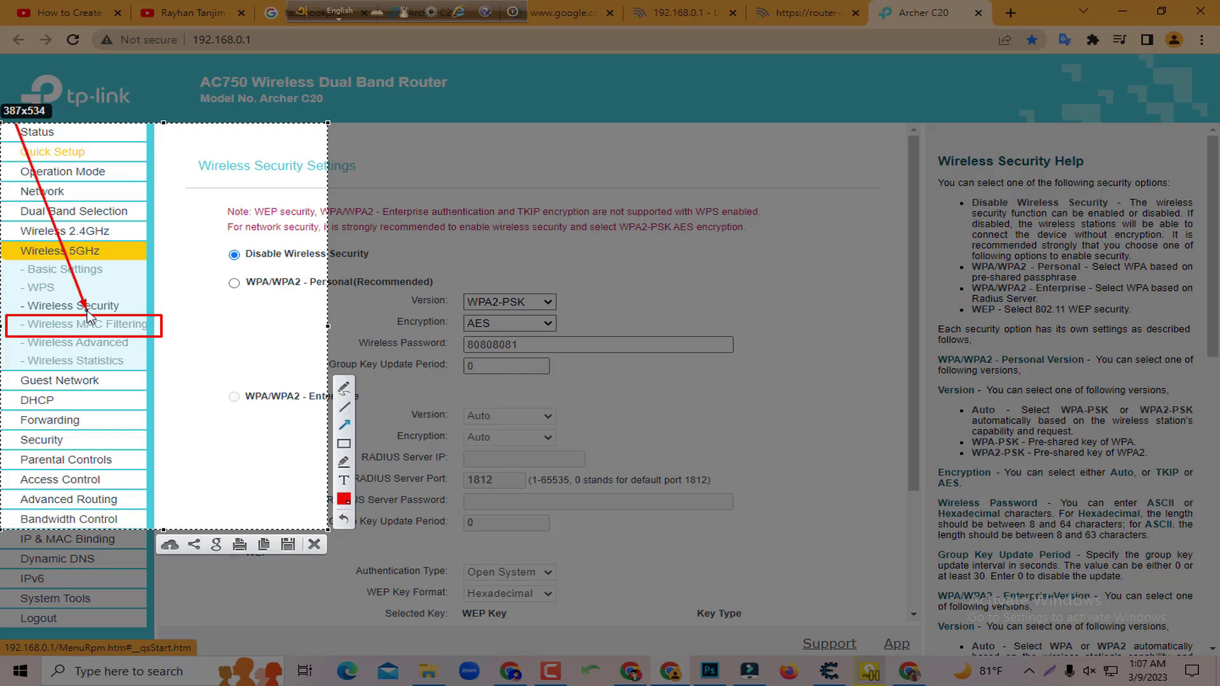
{"action": "right_click", "coordinate": [185, 337]}
{"action": "left_click", "coordinate": [227, 448]}
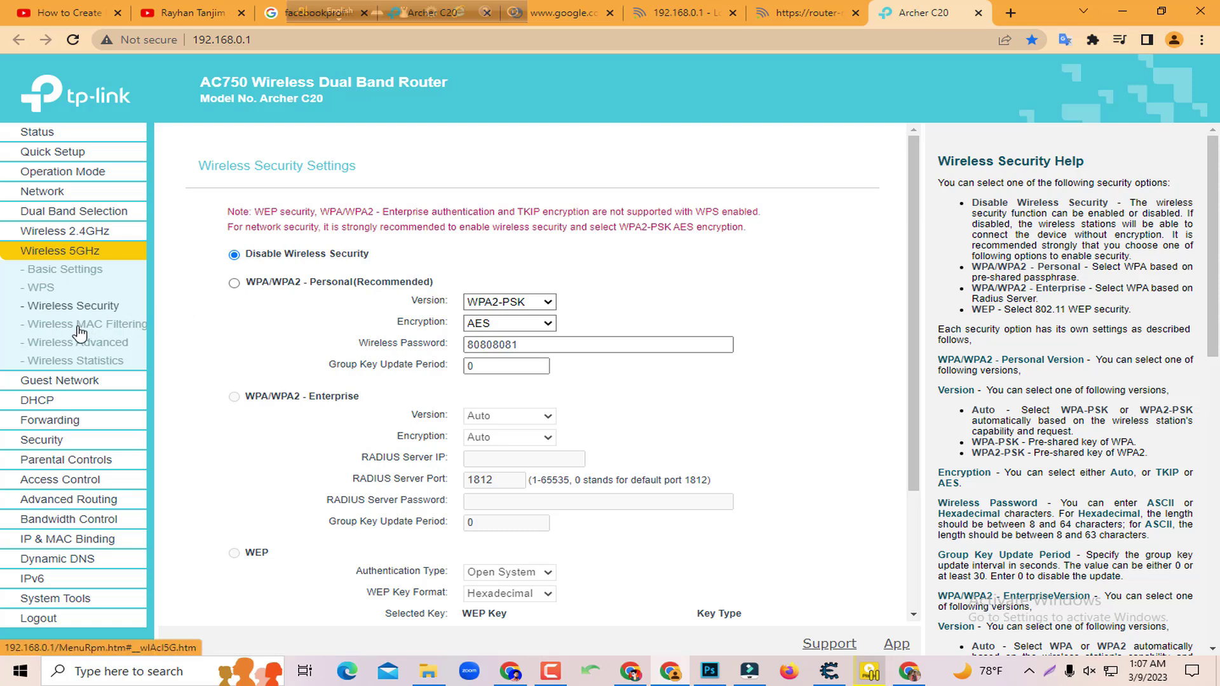
Check connected 5GHz stations, then start a new Wireless MAC Filtering entry
{"action": "left_click", "coordinate": [111, 326]}
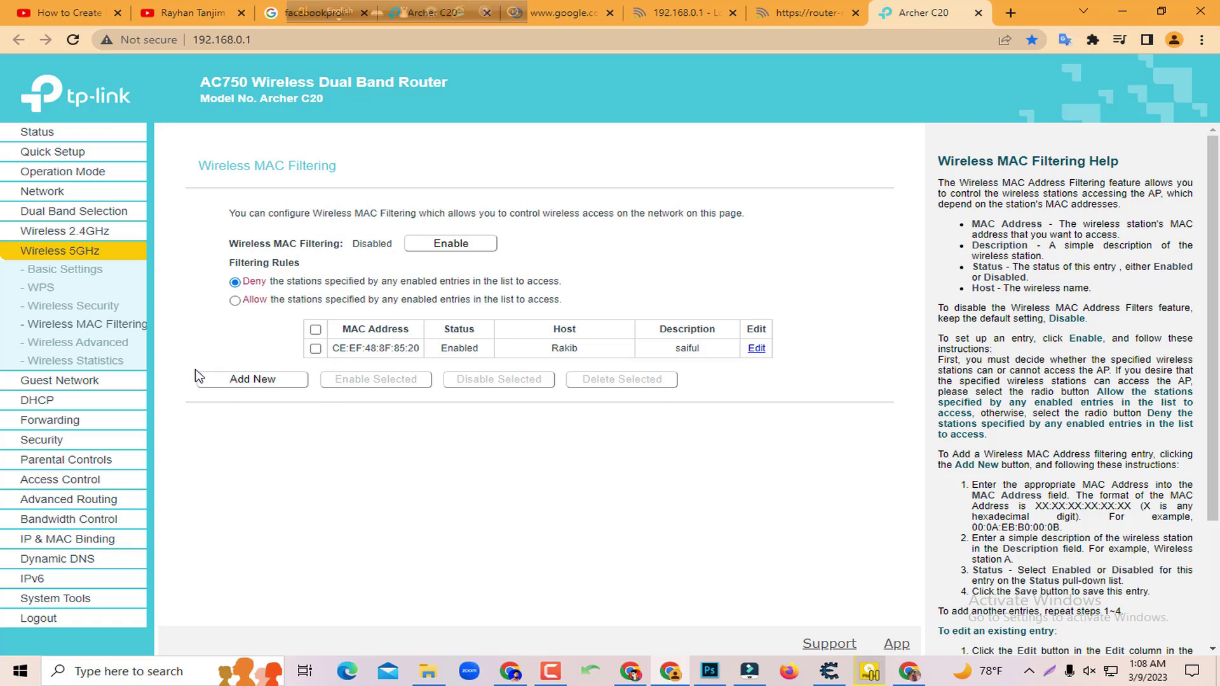
{"action": "left_click", "coordinate": [127, 363]}
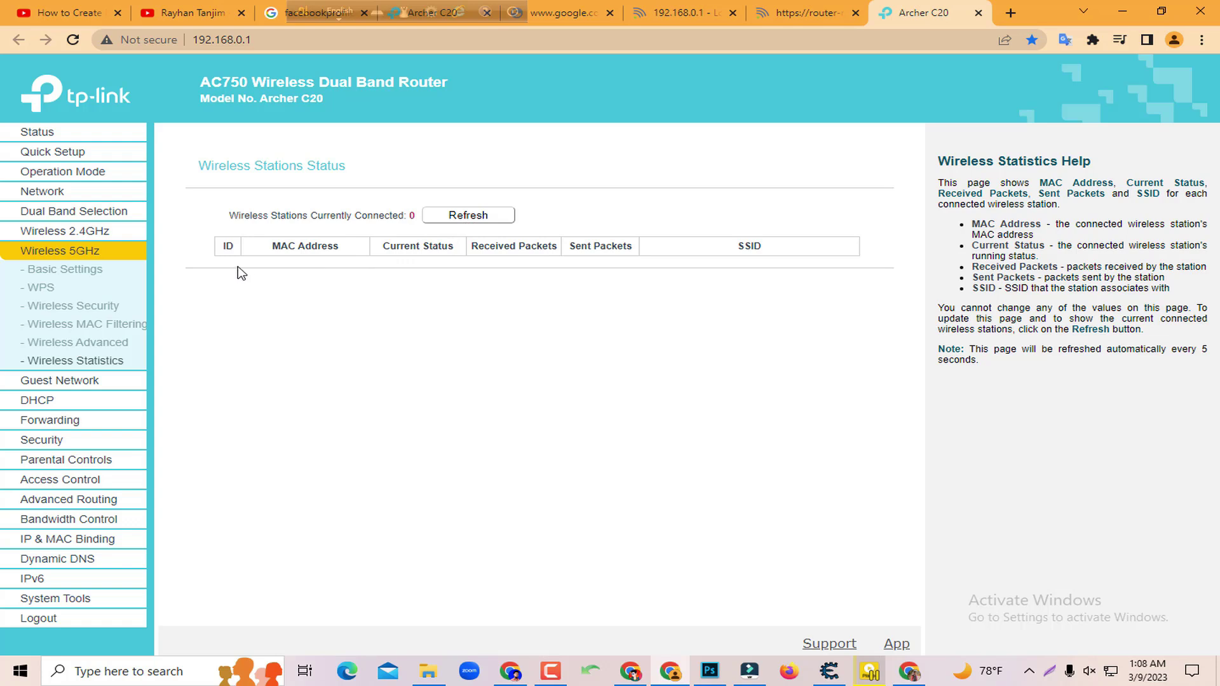
{"action": "left_click", "coordinate": [102, 326]}
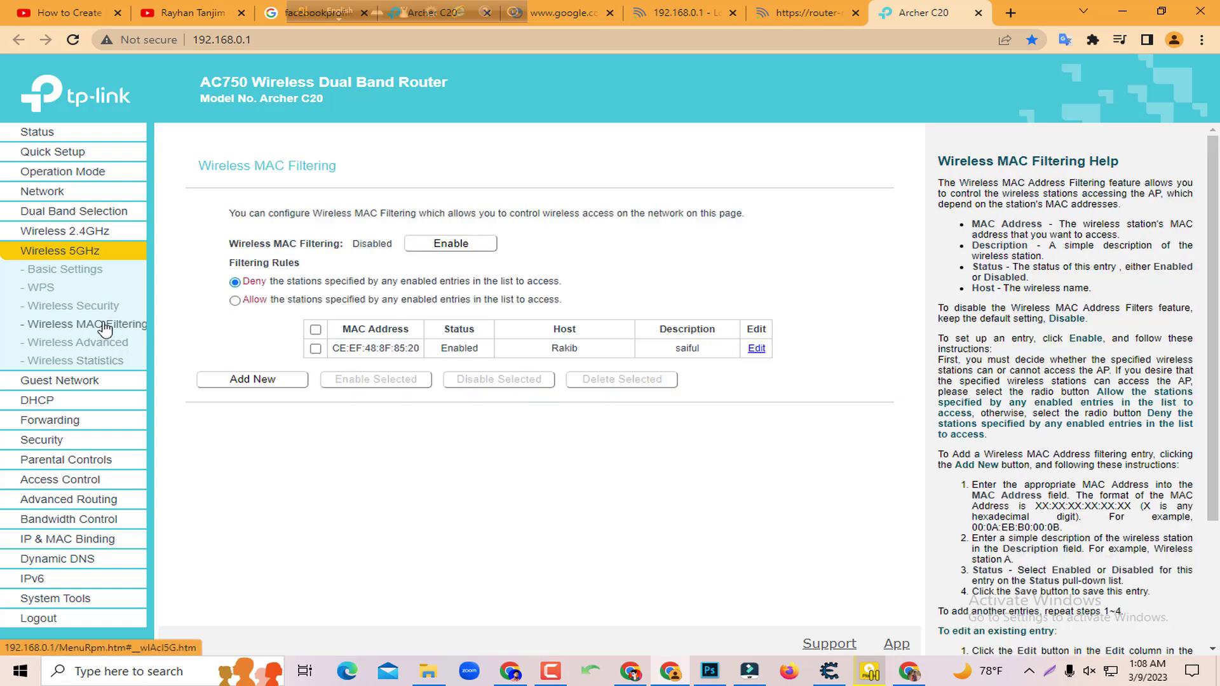
{"action": "left_click", "coordinate": [259, 380]}
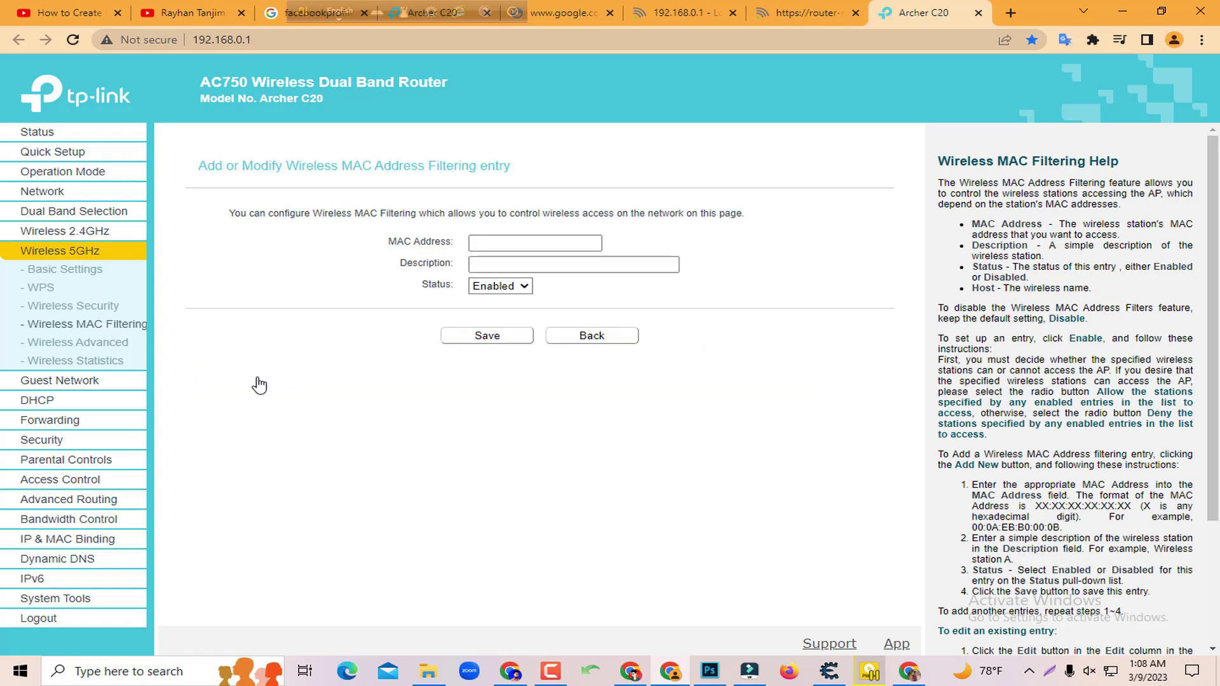
Fill in the new entry's MAC address and description, save it, and reopen the filtering list
{"action": "left_click", "coordinate": [511, 241]}
{"action": "left_click", "coordinate": [484, 270]}
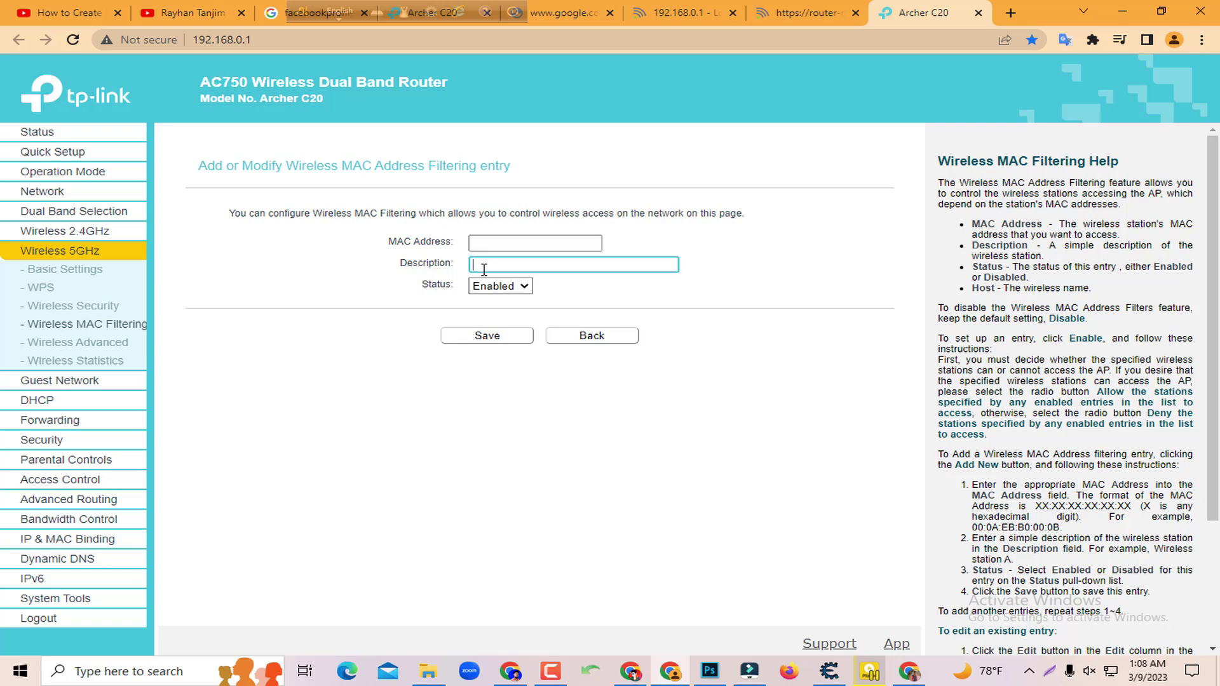
{"action": "left_click", "coordinate": [499, 246]}
{"action": "left_click", "coordinate": [503, 263]}
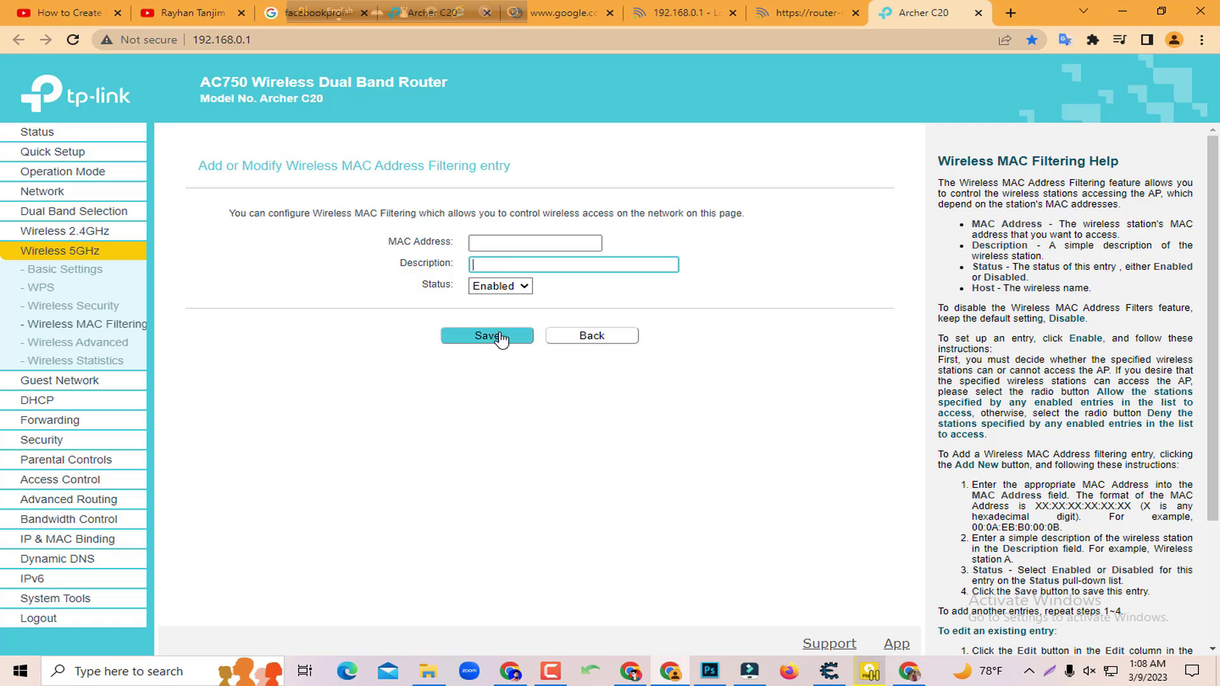
{"action": "left_click", "coordinate": [490, 242]}
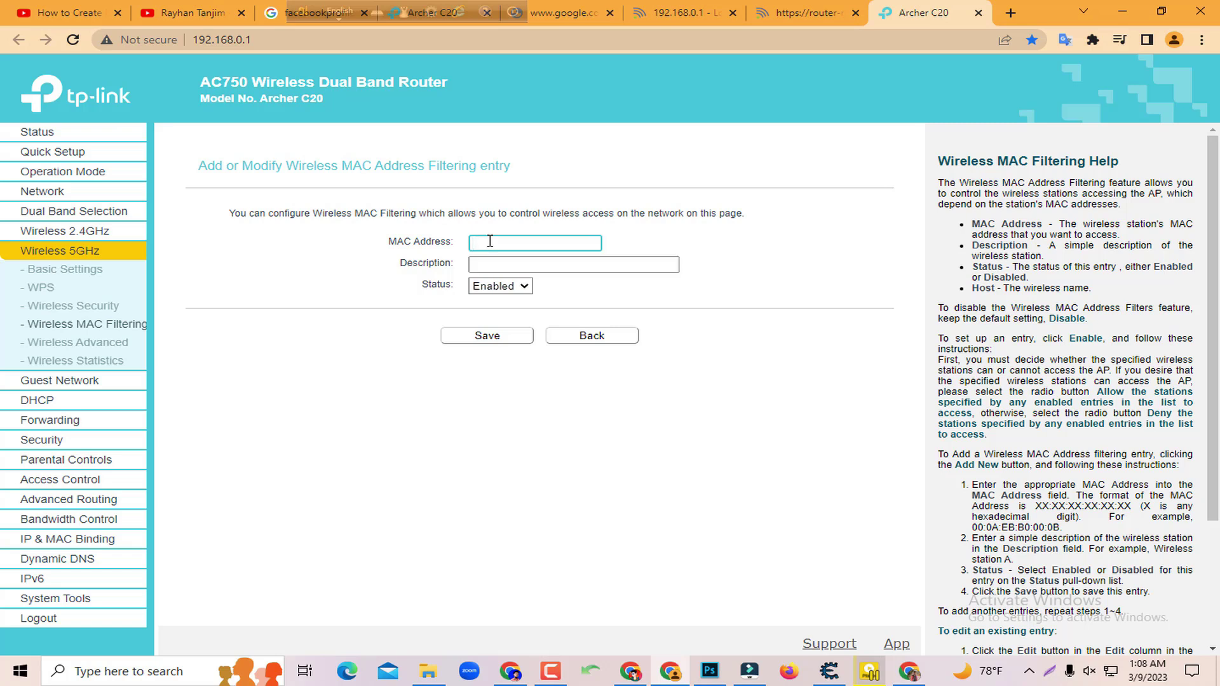
{"action": "left_click", "coordinate": [490, 266]}
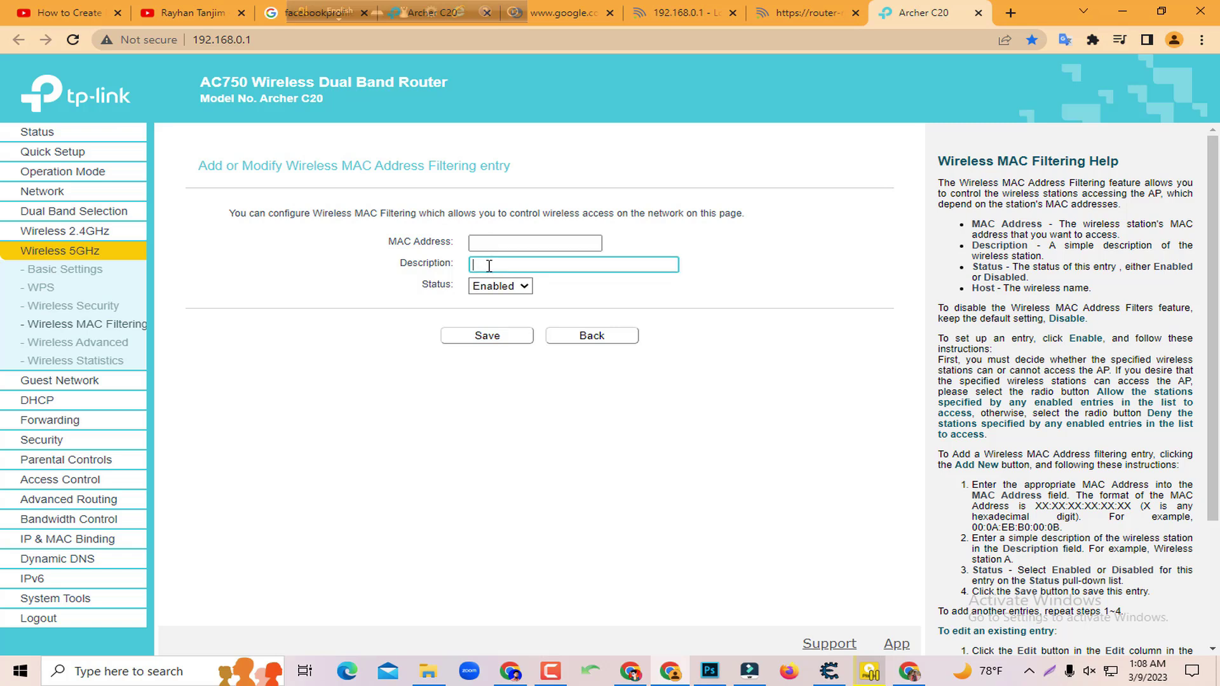
{"action": "left_click", "coordinate": [464, 345]}
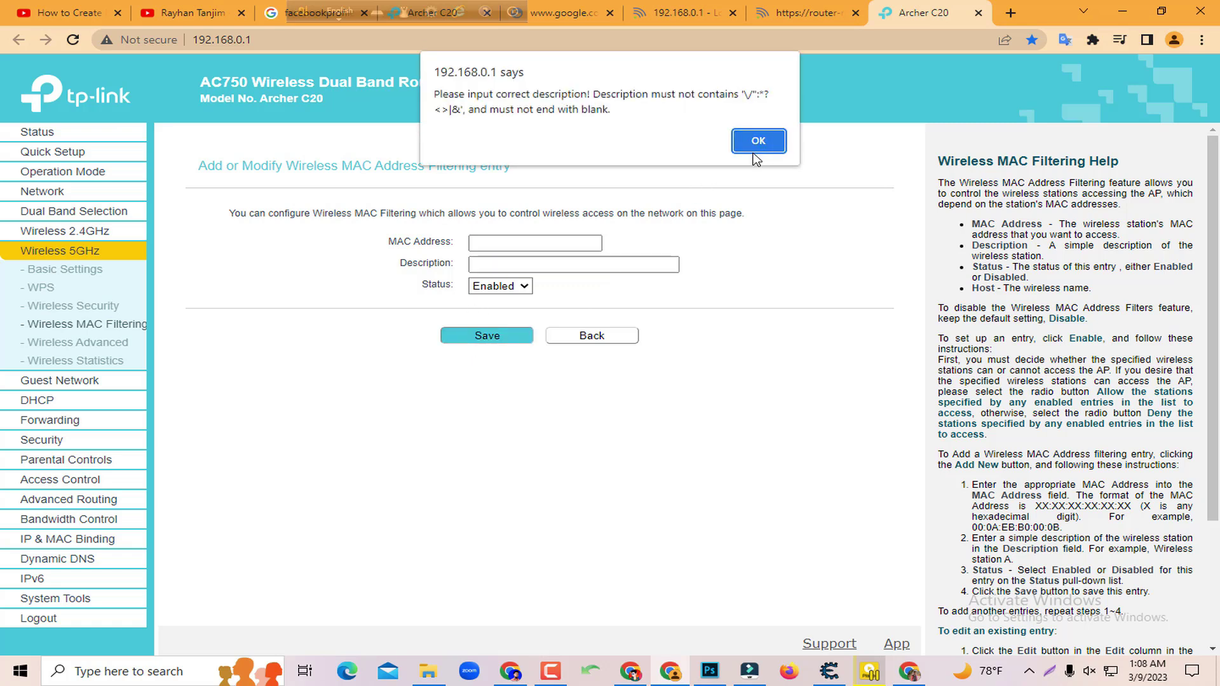
{"action": "left_click", "coordinate": [758, 141]}
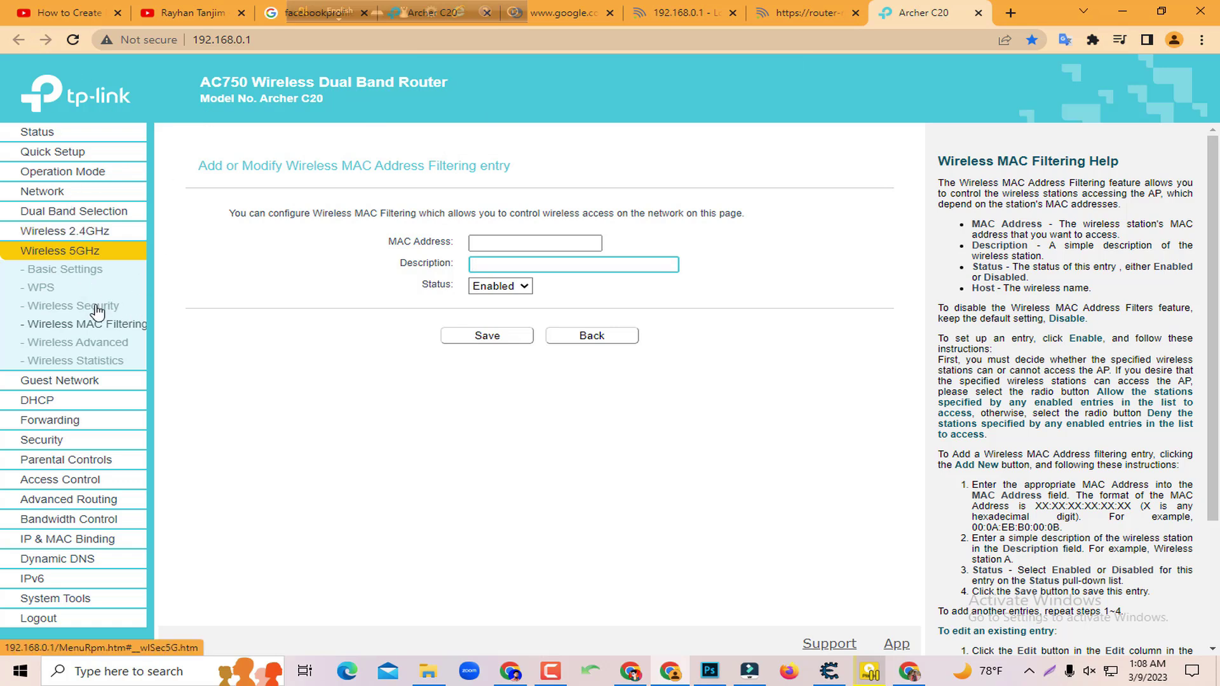
{"action": "left_click", "coordinate": [95, 309]}
{"action": "left_click", "coordinate": [109, 325]}
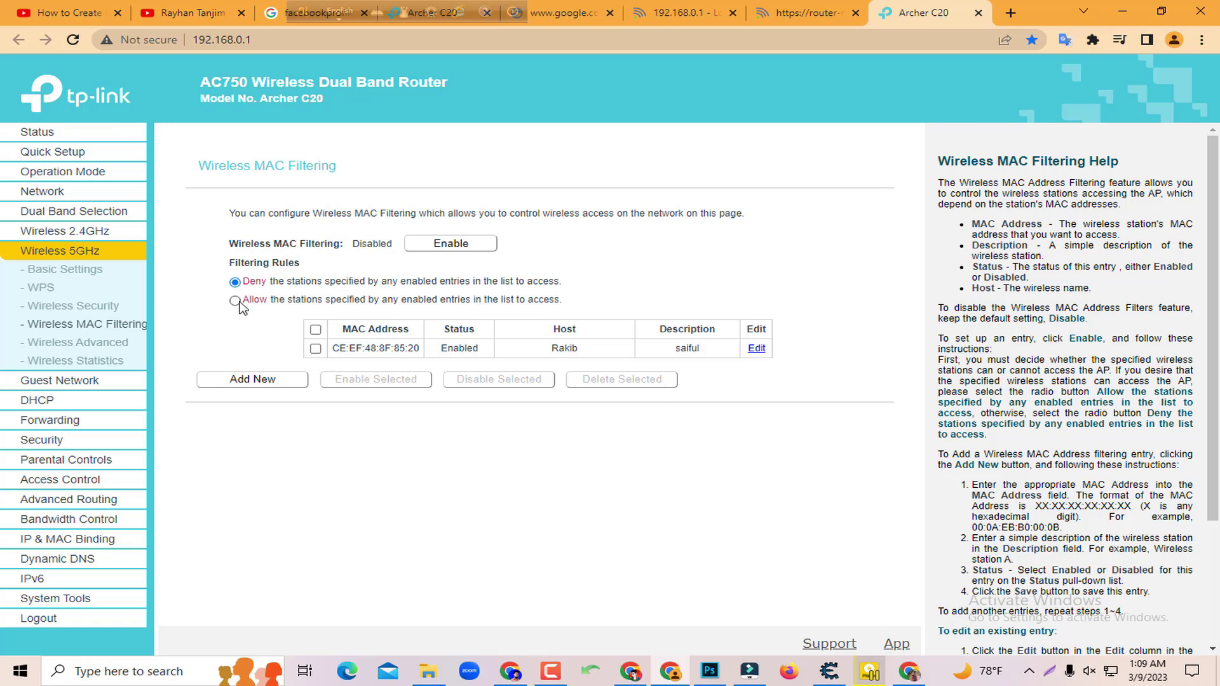
Set the 5GHz filtering rule to Allow stations listed in enabled entries
{"action": "left_click", "coordinate": [235, 300]}
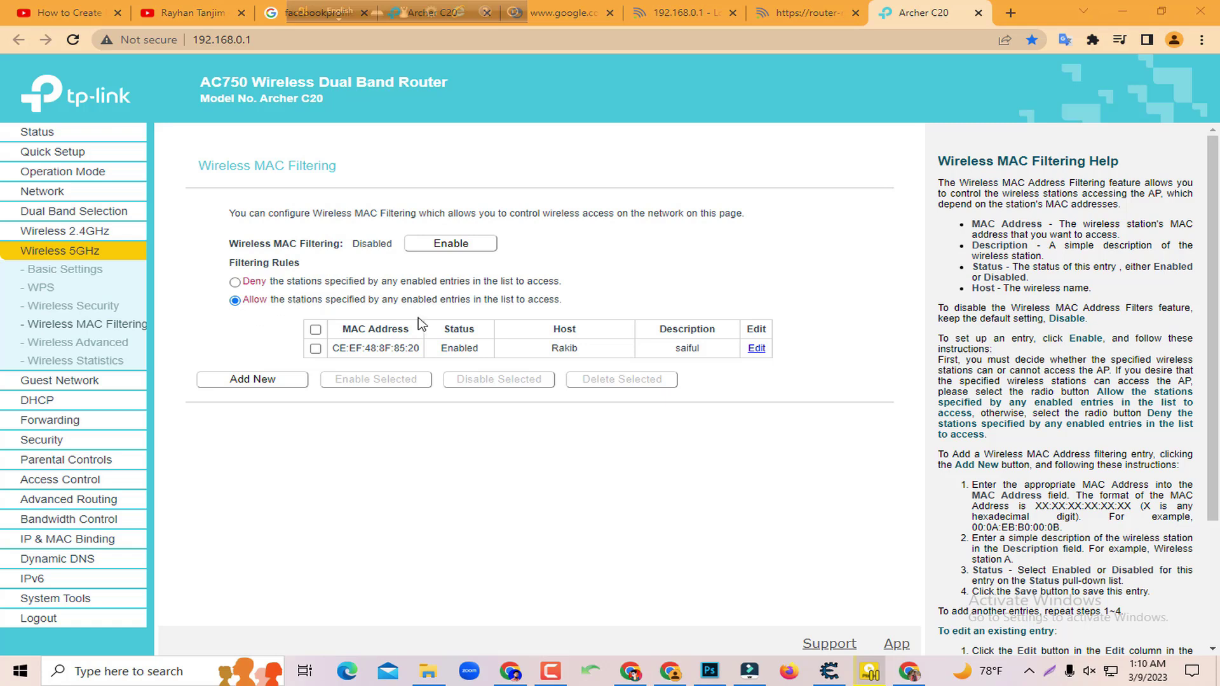
{"action": "left_click", "coordinate": [234, 300]}
{"action": "left_click_drag", "start_coordinate": [347, 244], "coordinate": [392, 248]}
{"action": "left_click", "coordinate": [363, 249]}
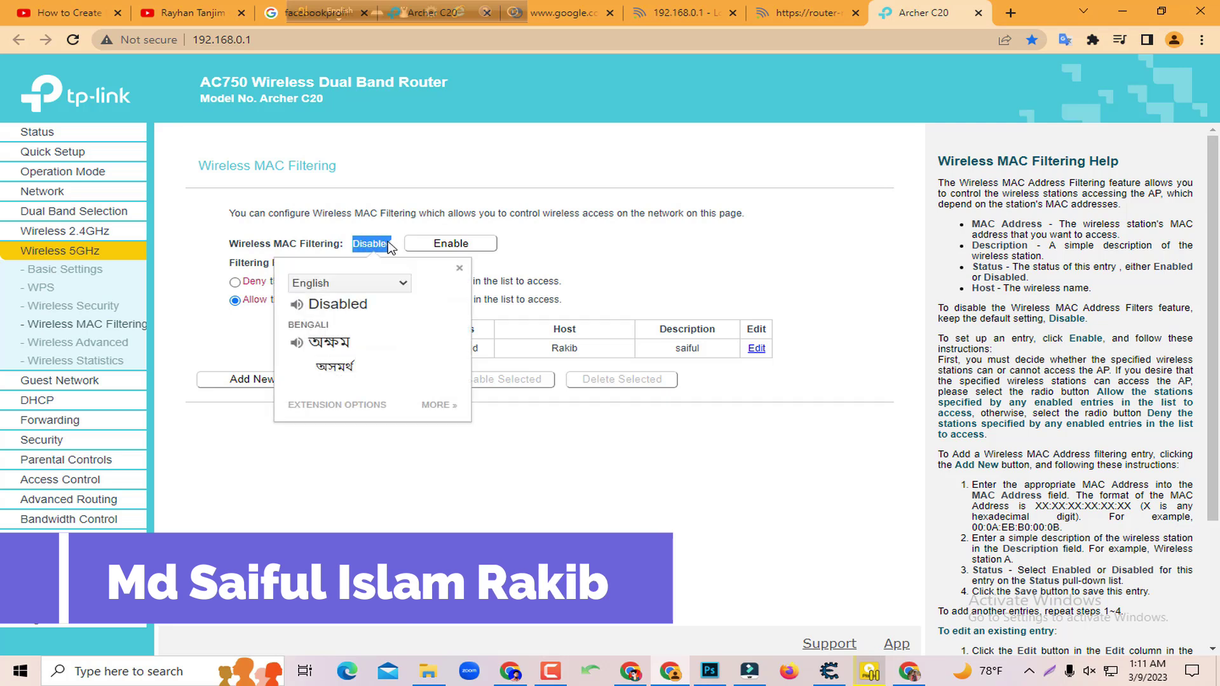
{"action": "left_click", "coordinate": [390, 248]}
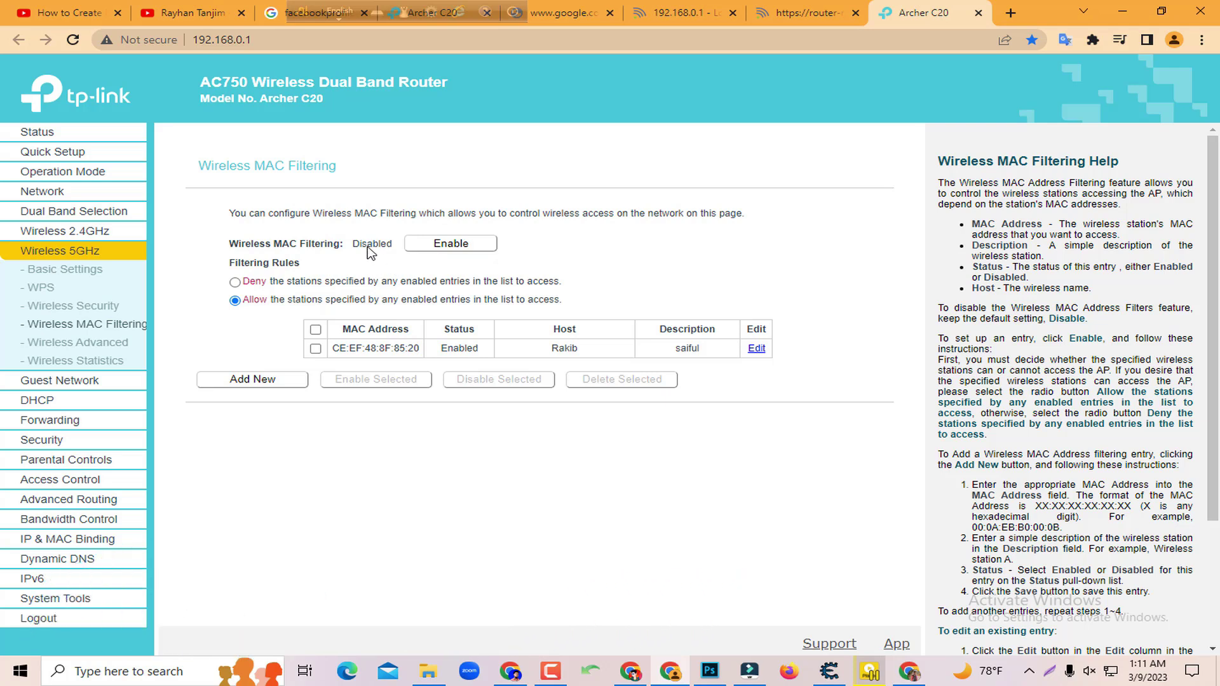
Enable 5GHz wireless MAC filtering and inspect the listed entry CE:EF:48:8F:85:20
{"action": "left_click", "coordinate": [443, 249]}
{"action": "left_click_drag", "start_coordinate": [331, 349], "coordinate": [416, 349]}
{"action": "left_click", "coordinate": [449, 355]}
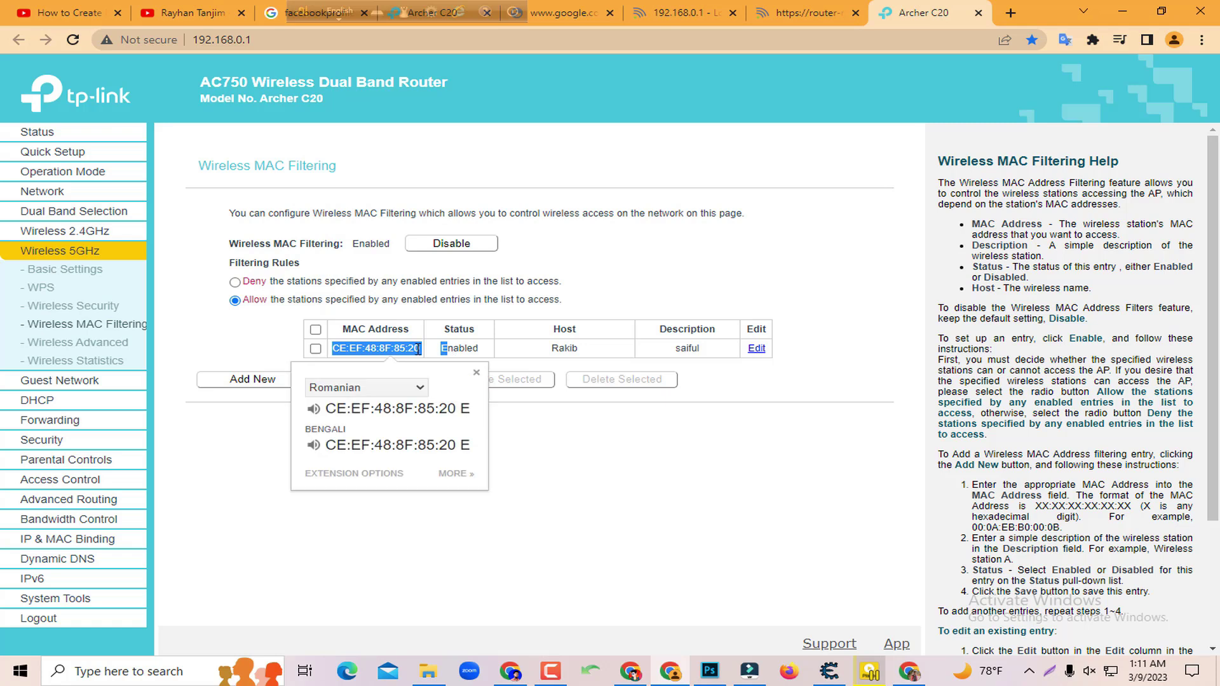
{"action": "left_click", "coordinate": [413, 349]}
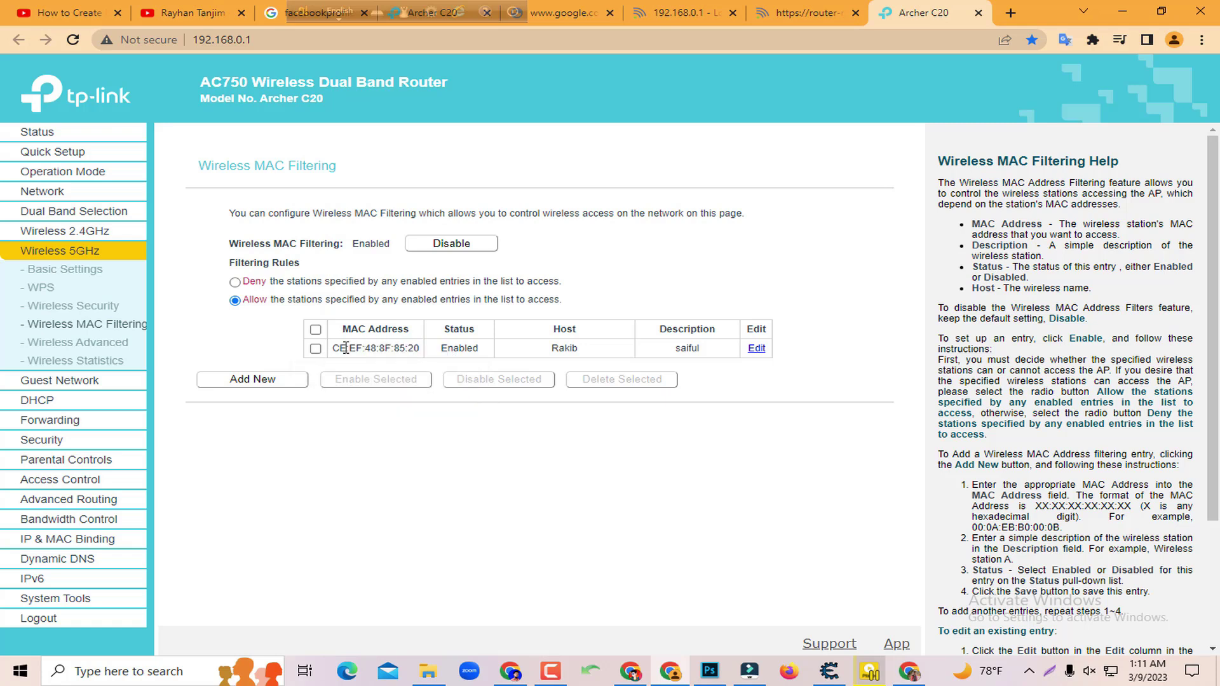
{"action": "left_click_drag", "start_coordinate": [332, 352], "coordinate": [417, 349]}
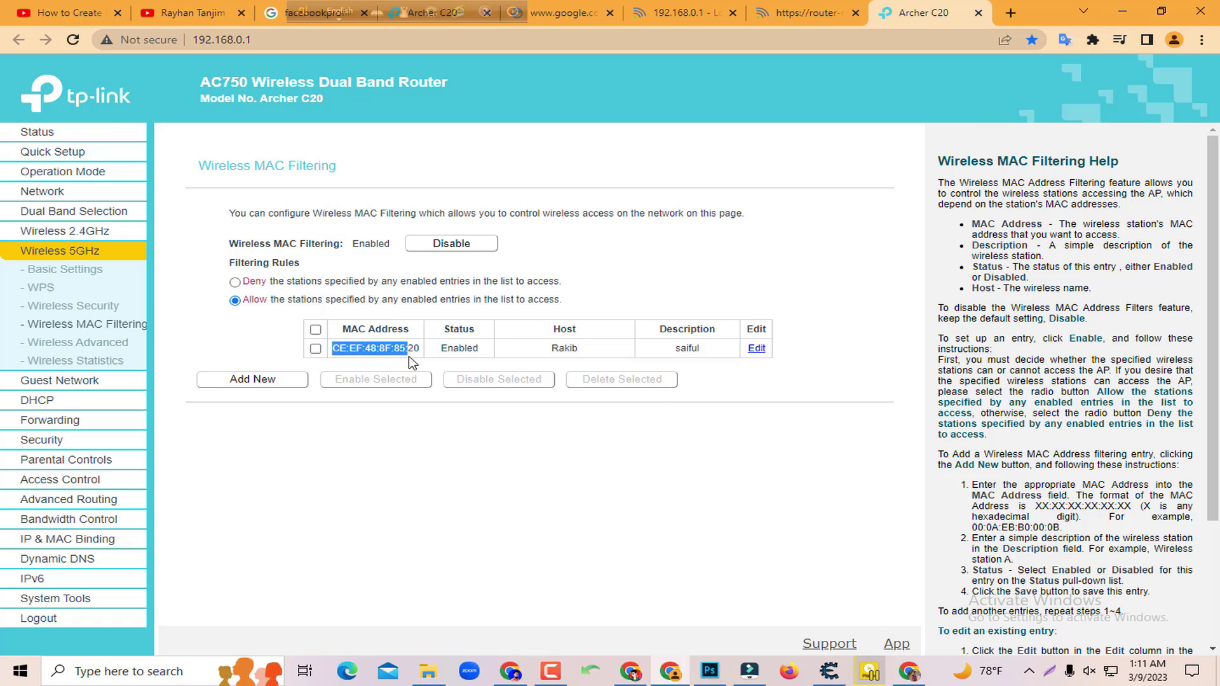
{"action": "left_click", "coordinate": [417, 349]}
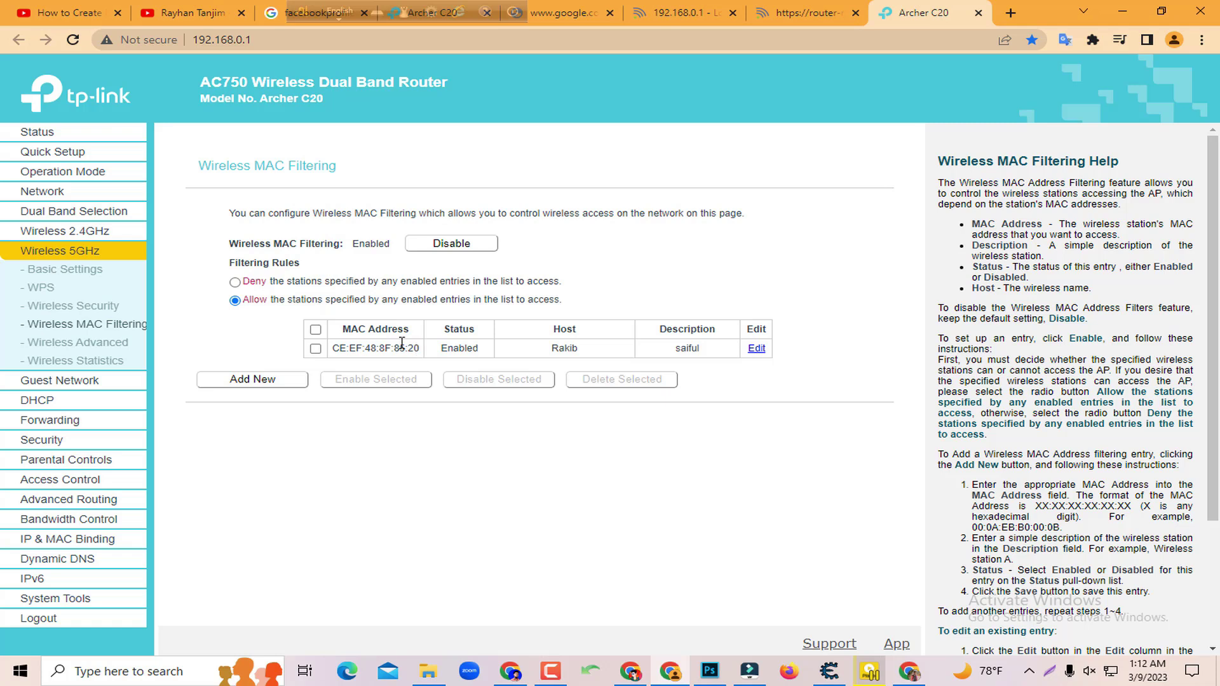
{"action": "left_click_drag", "start_coordinate": [330, 348], "coordinate": [424, 353]}
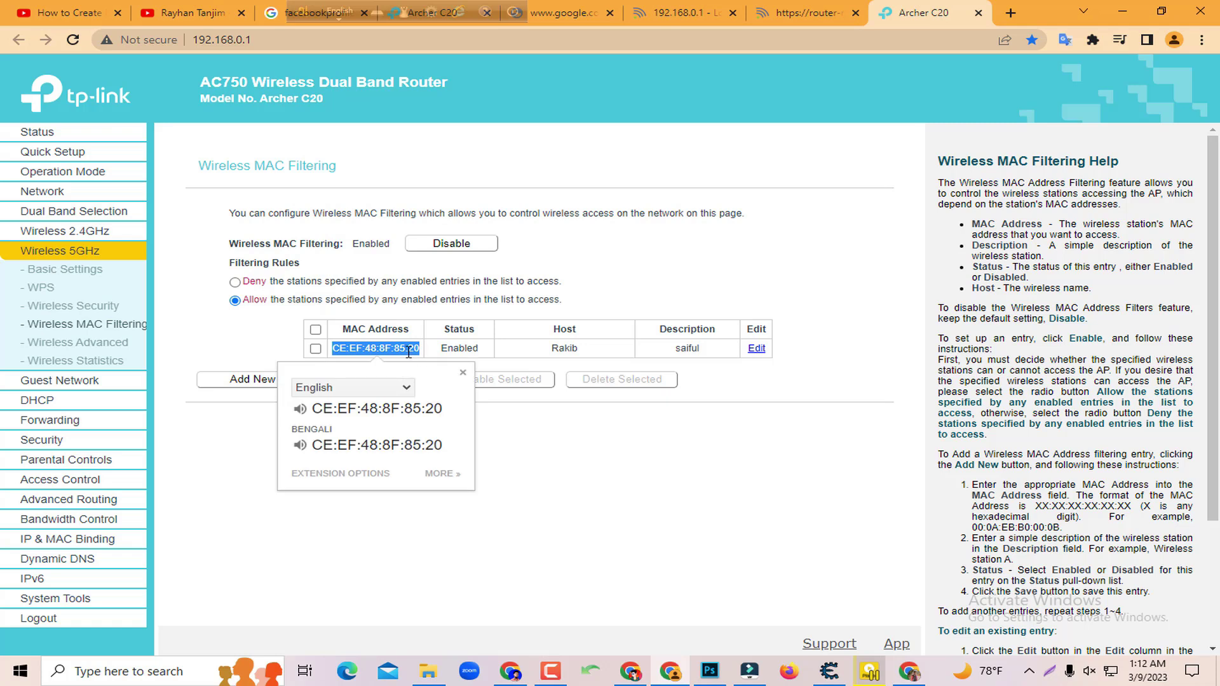
{"action": "left_click", "coordinate": [404, 349]}
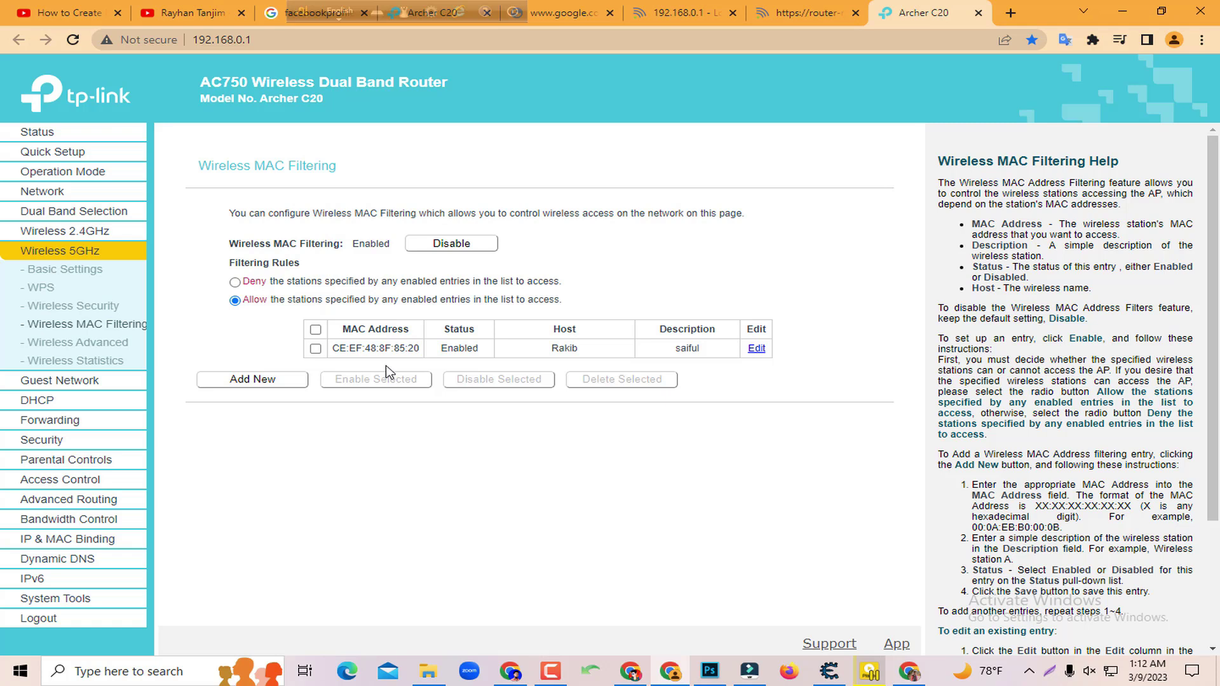
Open a blank 5GHz MAC filter entry form with status left at Enabled
{"action": "left_click", "coordinate": [293, 371]}
{"action": "left_click", "coordinate": [260, 381]}
{"action": "left_click", "coordinate": [508, 243]}
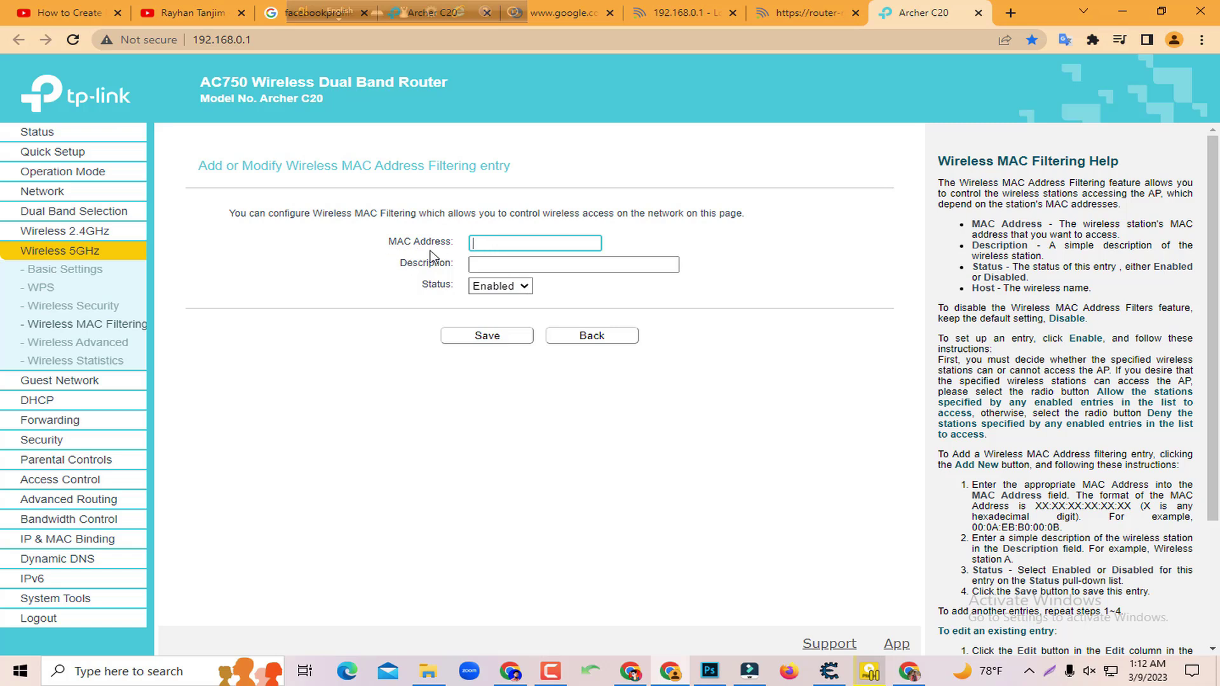
{"action": "left_click", "coordinate": [517, 266]}
{"action": "left_click", "coordinate": [515, 243]}
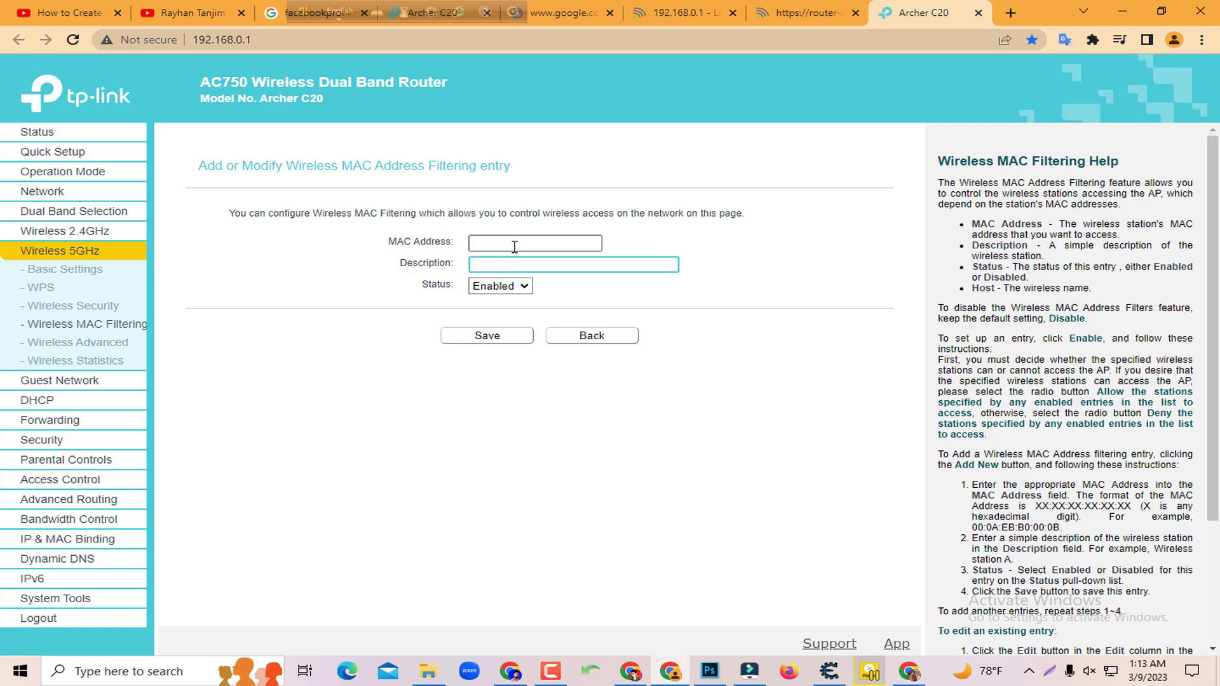
{"action": "left_click", "coordinate": [521, 286]}
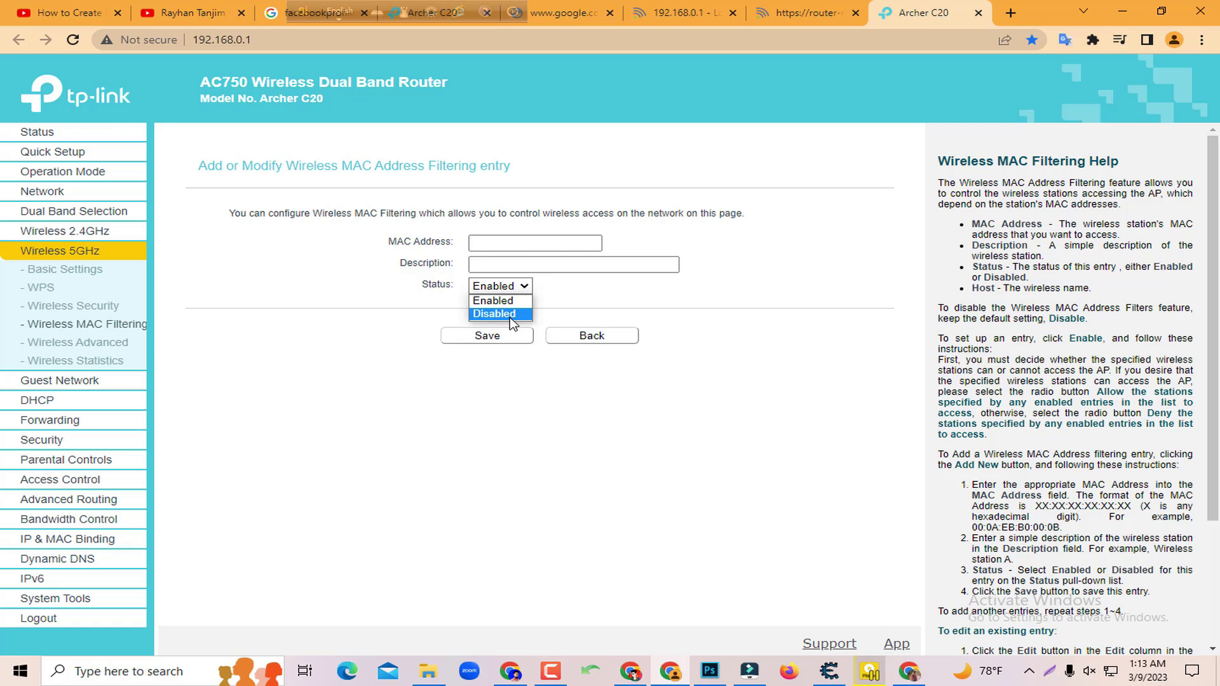
{"action": "left_click", "coordinate": [524, 287]}
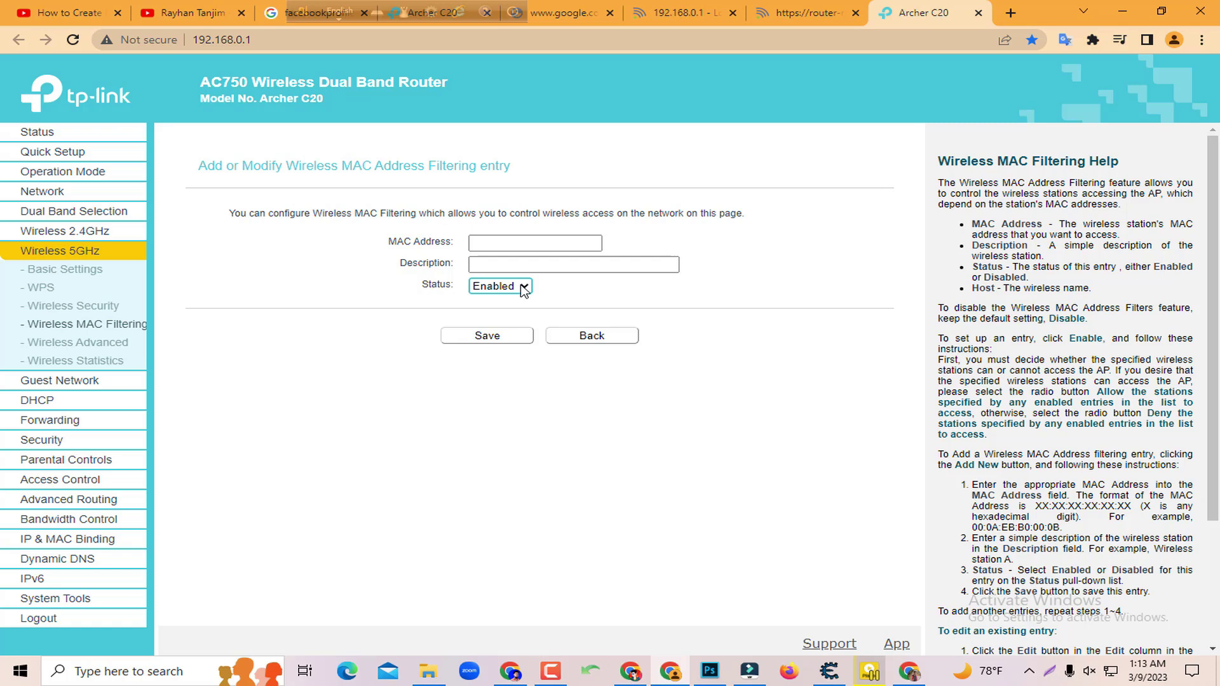
{"action": "left_click", "coordinate": [500, 240]}
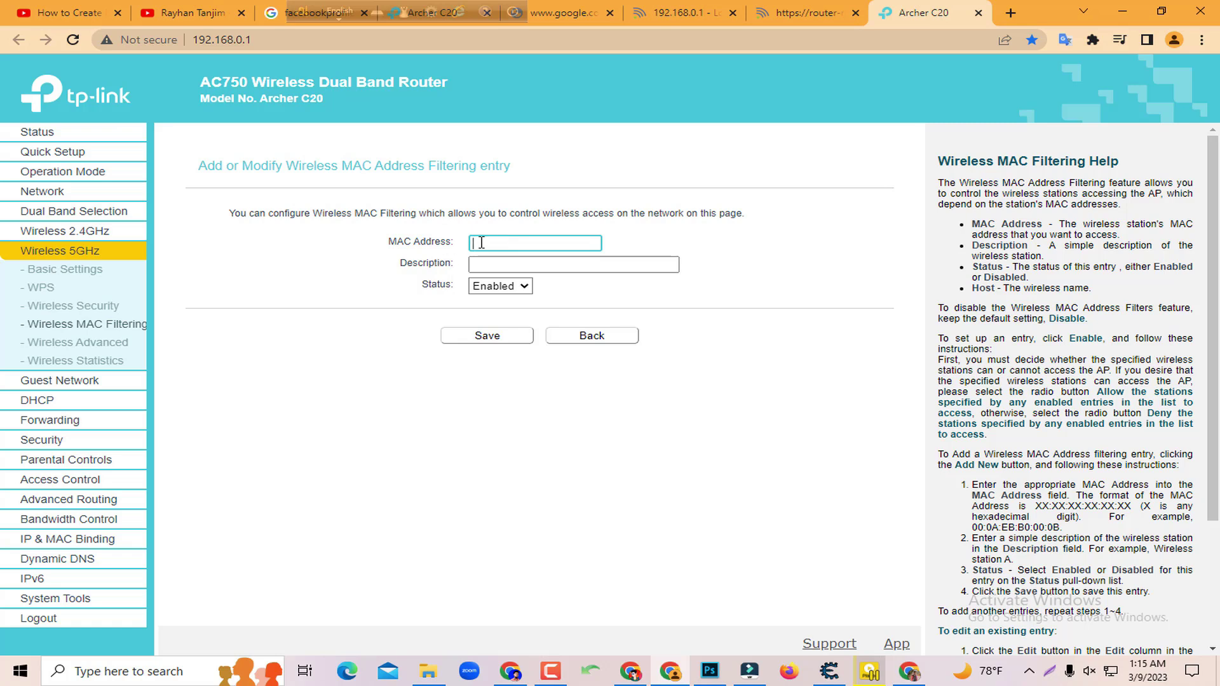
Go to the 2.4GHz MAC filtering list and inspect the entry EA:61:3F:A9:9E:09
{"action": "left_click", "coordinate": [100, 233]}
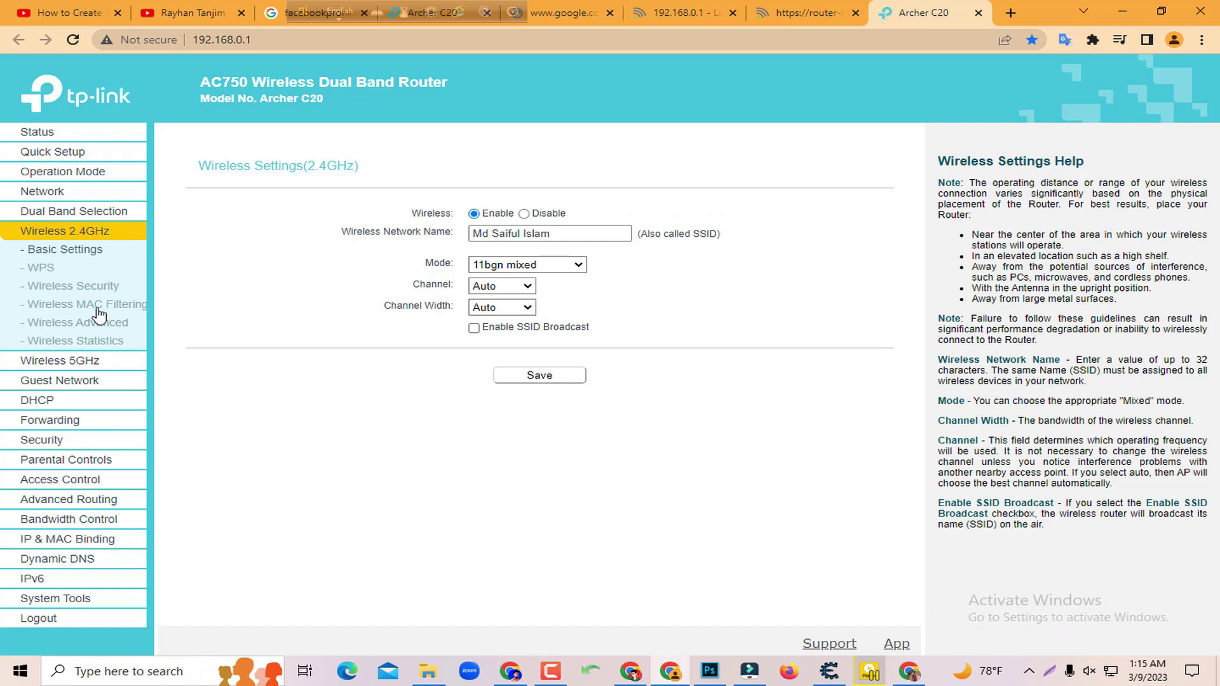
{"action": "left_click", "coordinate": [90, 306]}
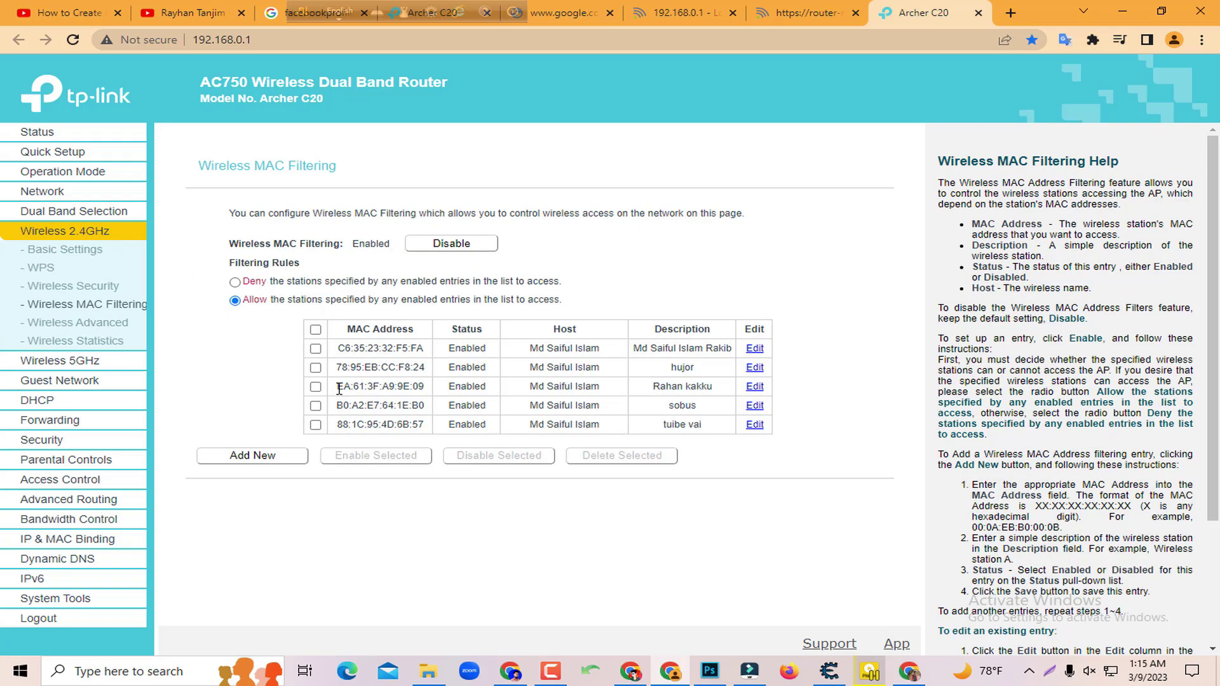
{"action": "left_click_drag", "start_coordinate": [335, 387], "coordinate": [438, 388]}
{"action": "left_click", "coordinate": [418, 386]}
Select and copy the row-two MAC address 78:95:EB:CC:F8:24
{"action": "left_click_drag", "start_coordinate": [337, 367], "coordinate": [440, 372]}
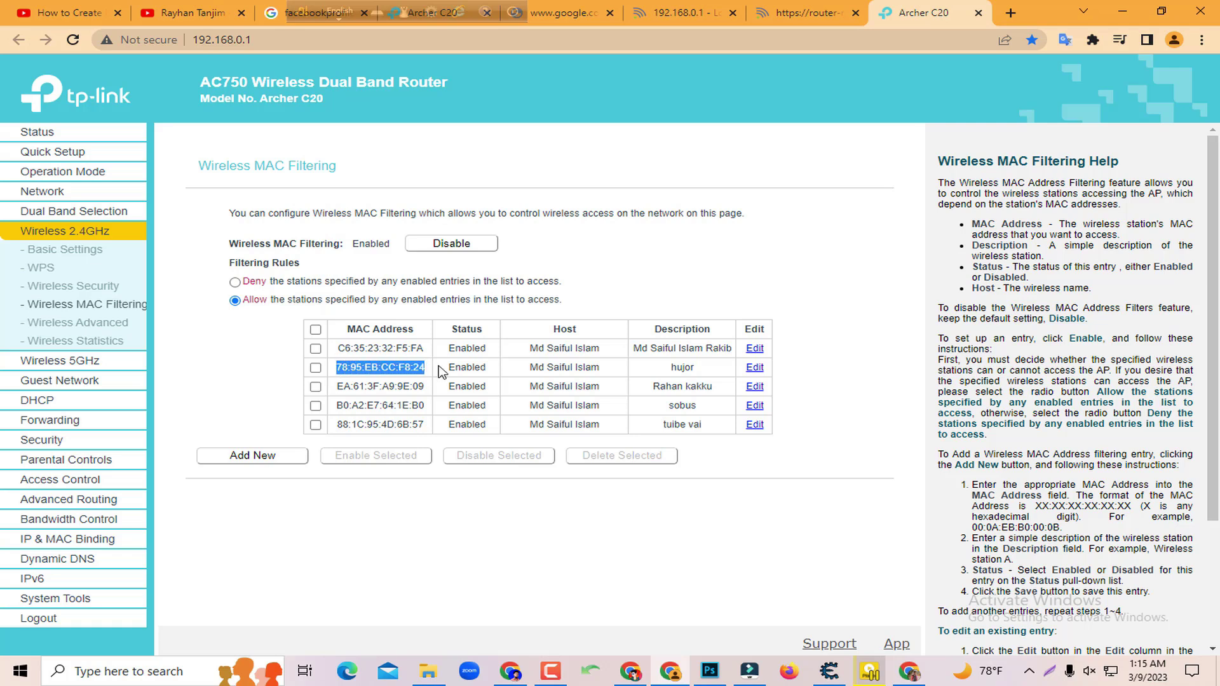
{"action": "left_click", "coordinate": [376, 368]}
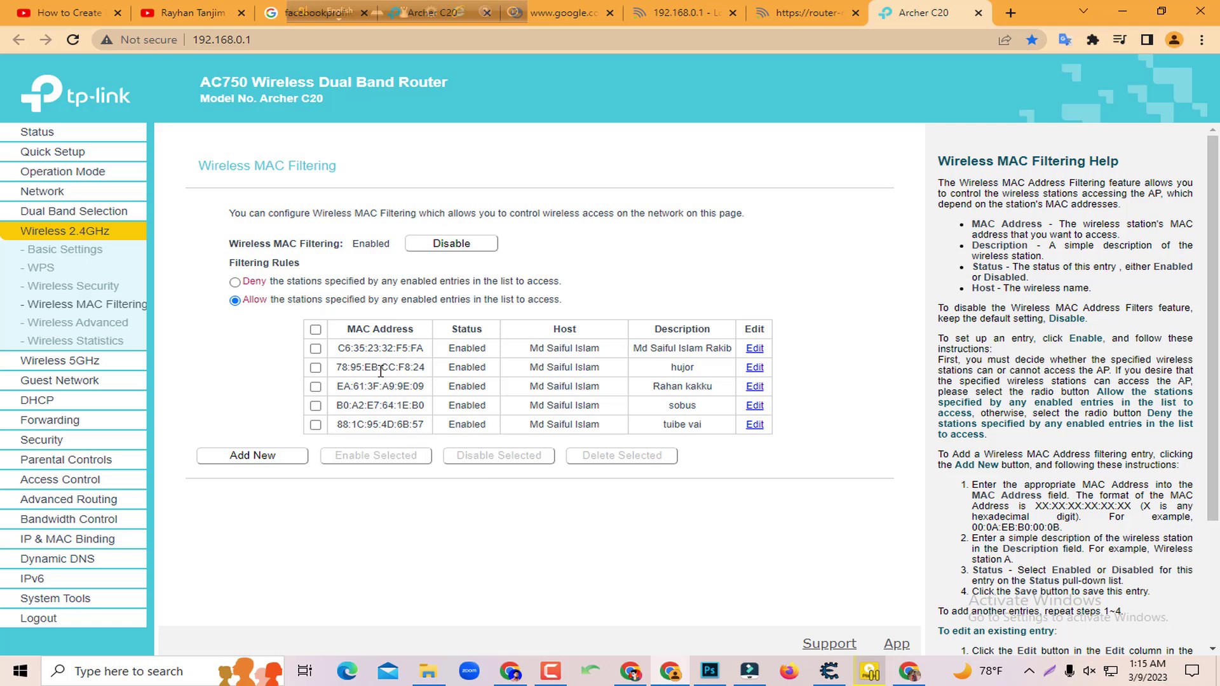
{"action": "left_click_drag", "start_coordinate": [339, 367], "coordinate": [437, 373]}
{"action": "key", "text": "ctrl+c"}
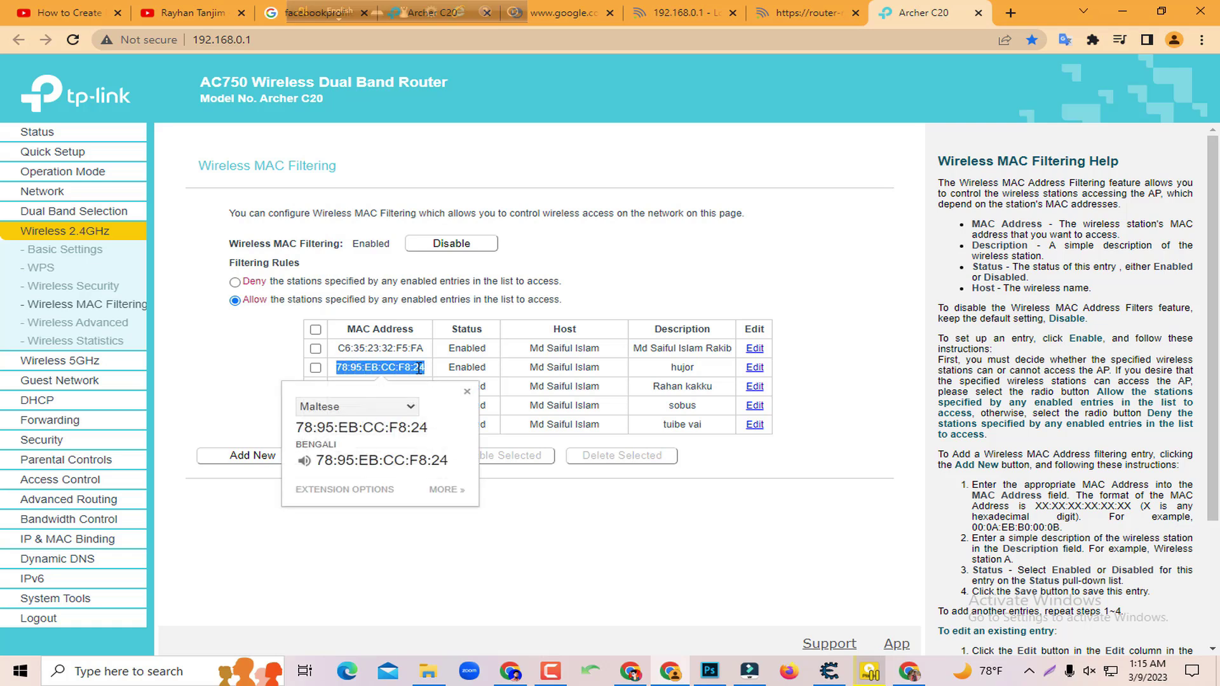
{"action": "left_click", "coordinate": [414, 368]}
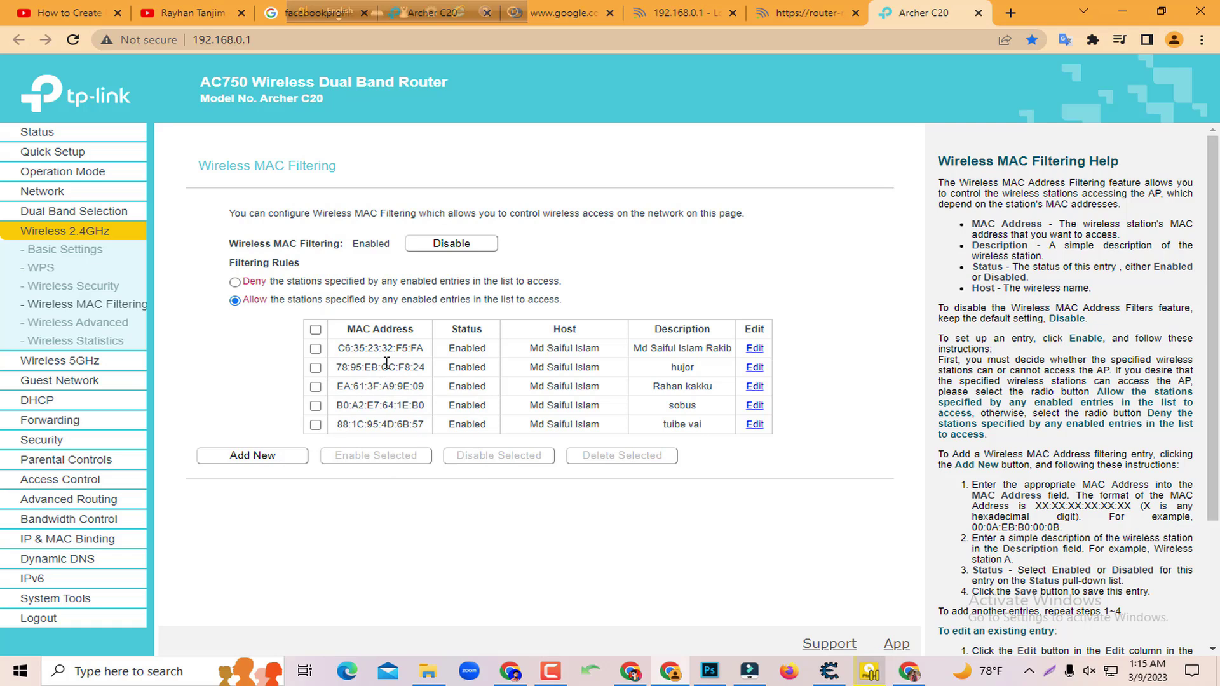
Start a new 5GHz MAC filter entry and paste MAC 78:95:EB:CC:F8:24
{"action": "left_click", "coordinate": [98, 364]}
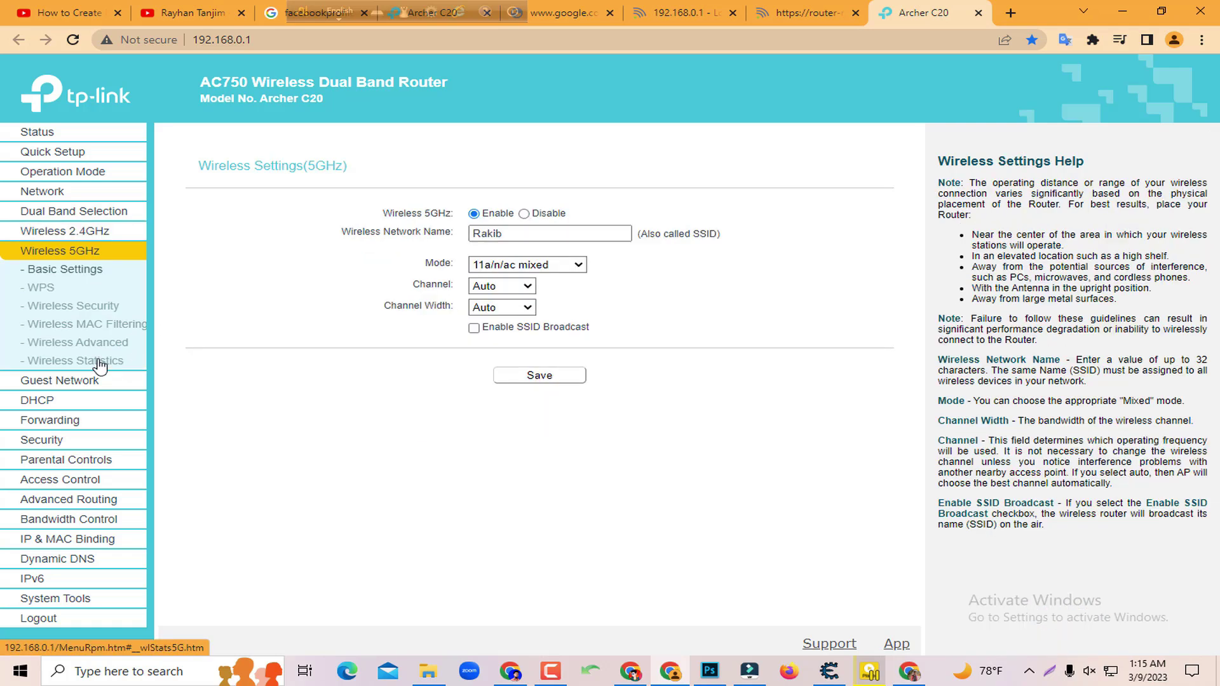
{"action": "left_click", "coordinate": [98, 326]}
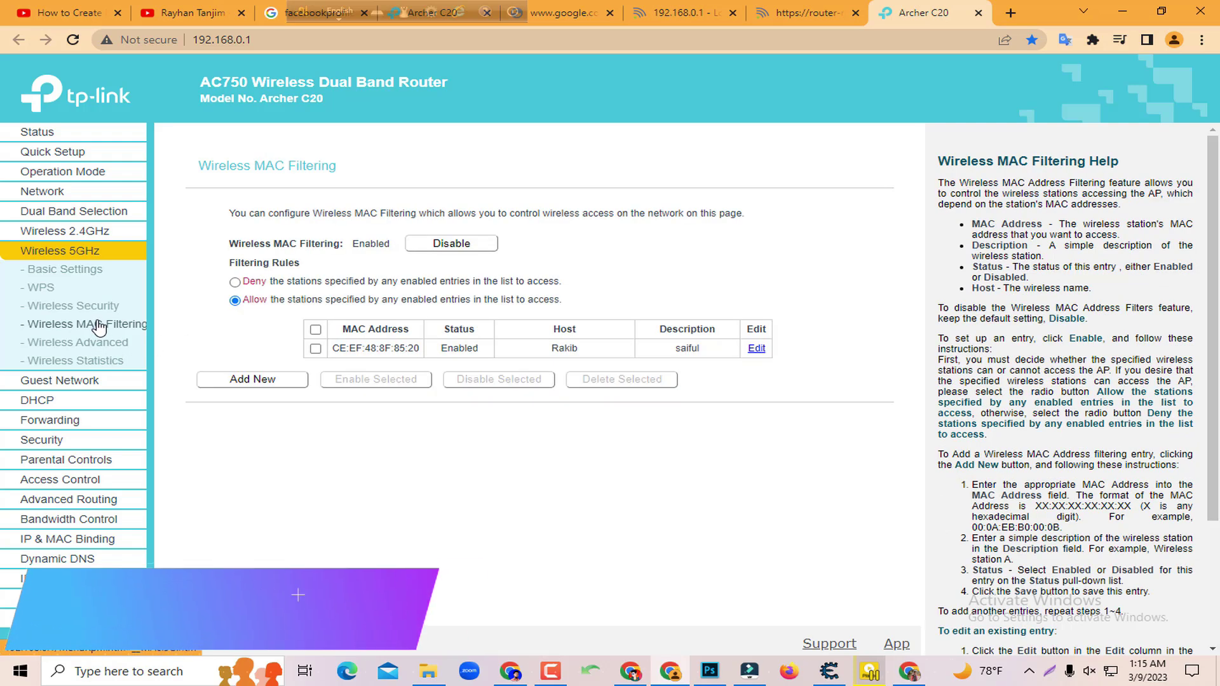
{"action": "left_click", "coordinate": [245, 384]}
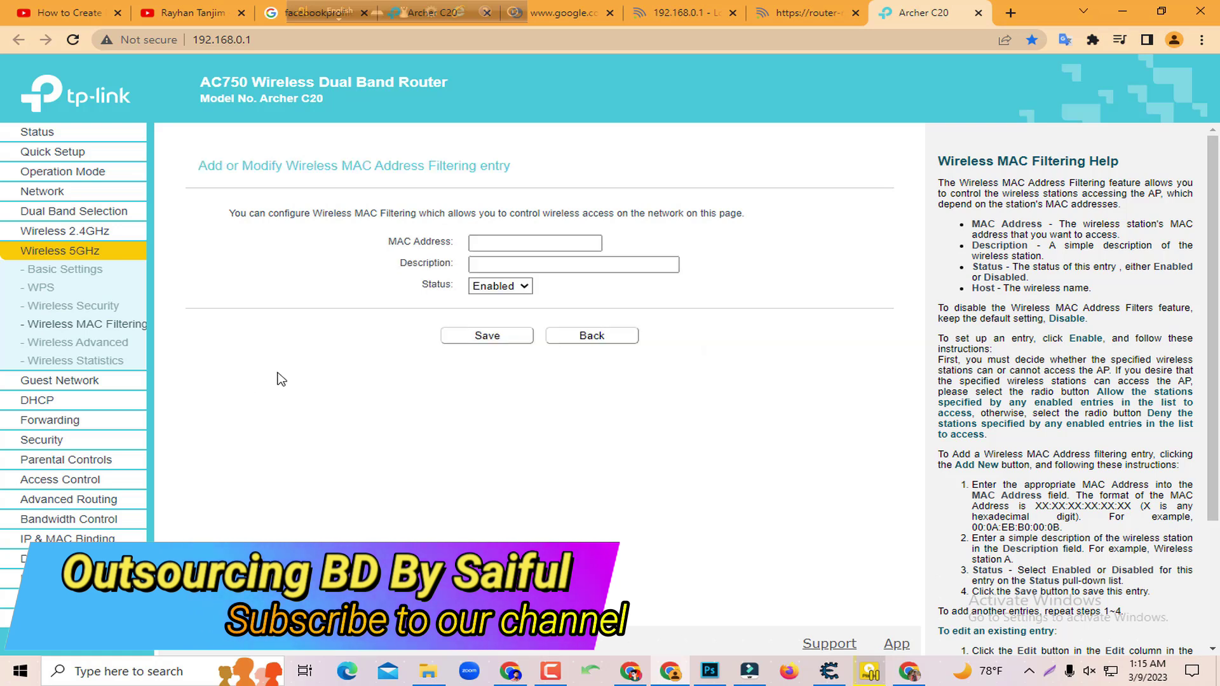
{"action": "left_click", "coordinate": [501, 244]}
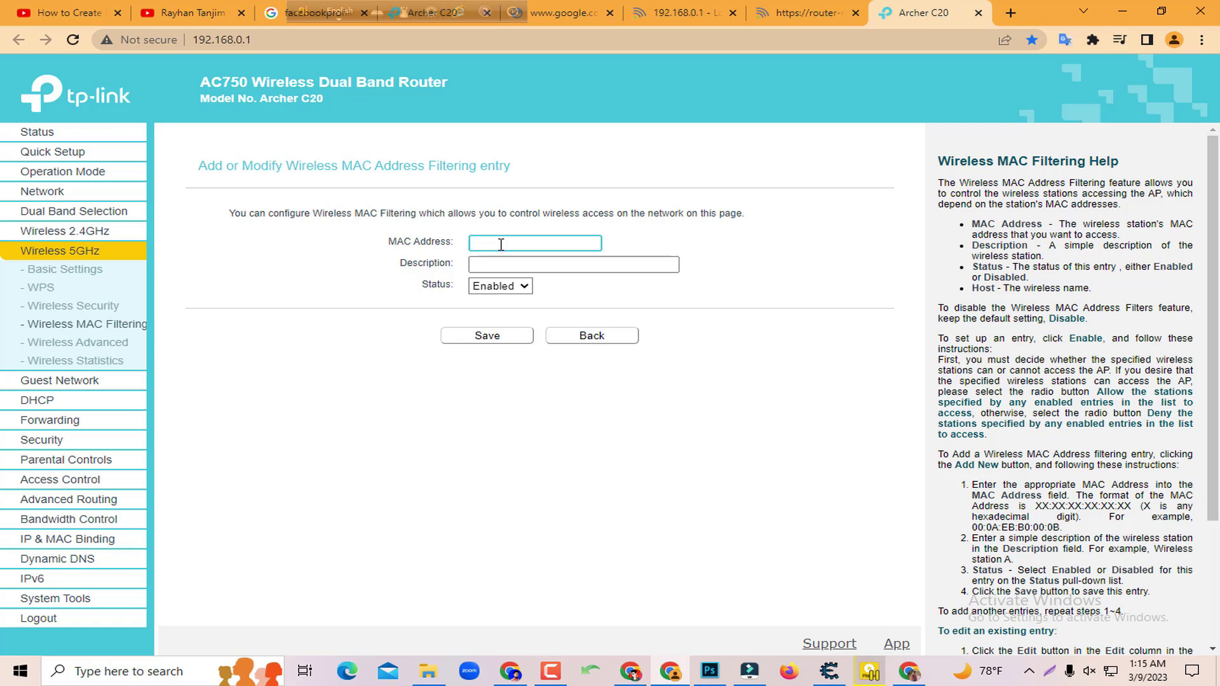
{"action": "key", "text": "ctrl+v"}
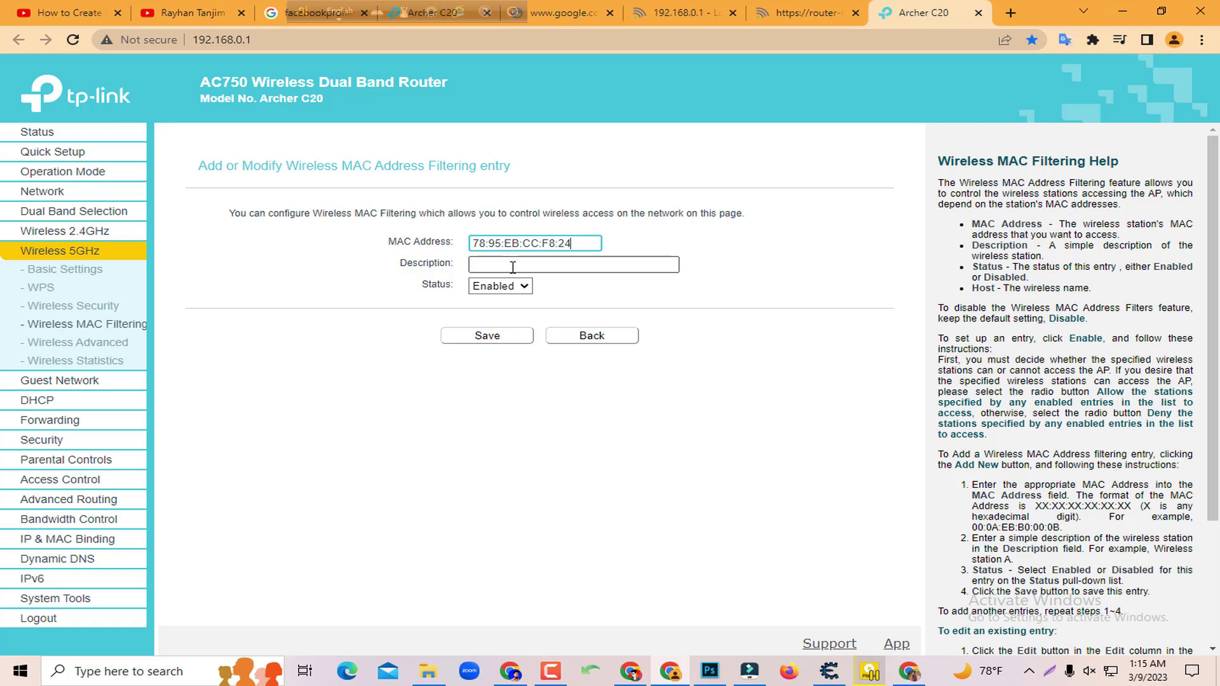
Enter the device owner's name as the entry description
{"action": "left_click", "coordinate": [515, 265]}
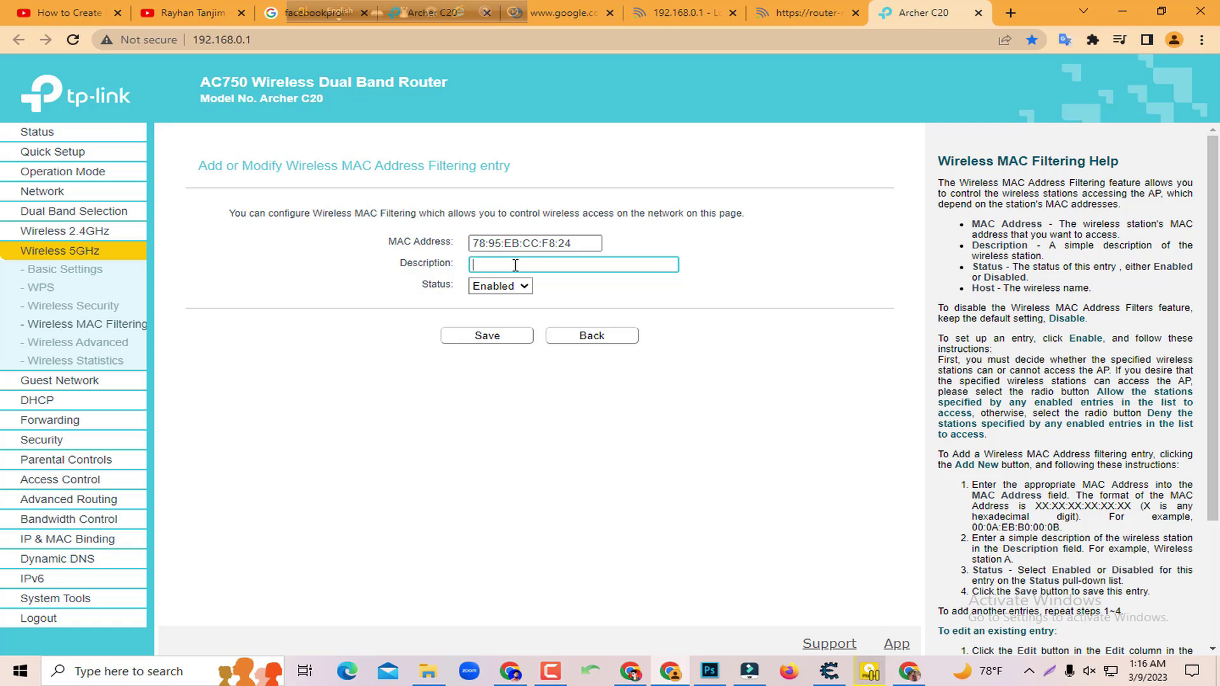
{"action": "type", "text": "Rayhan"}
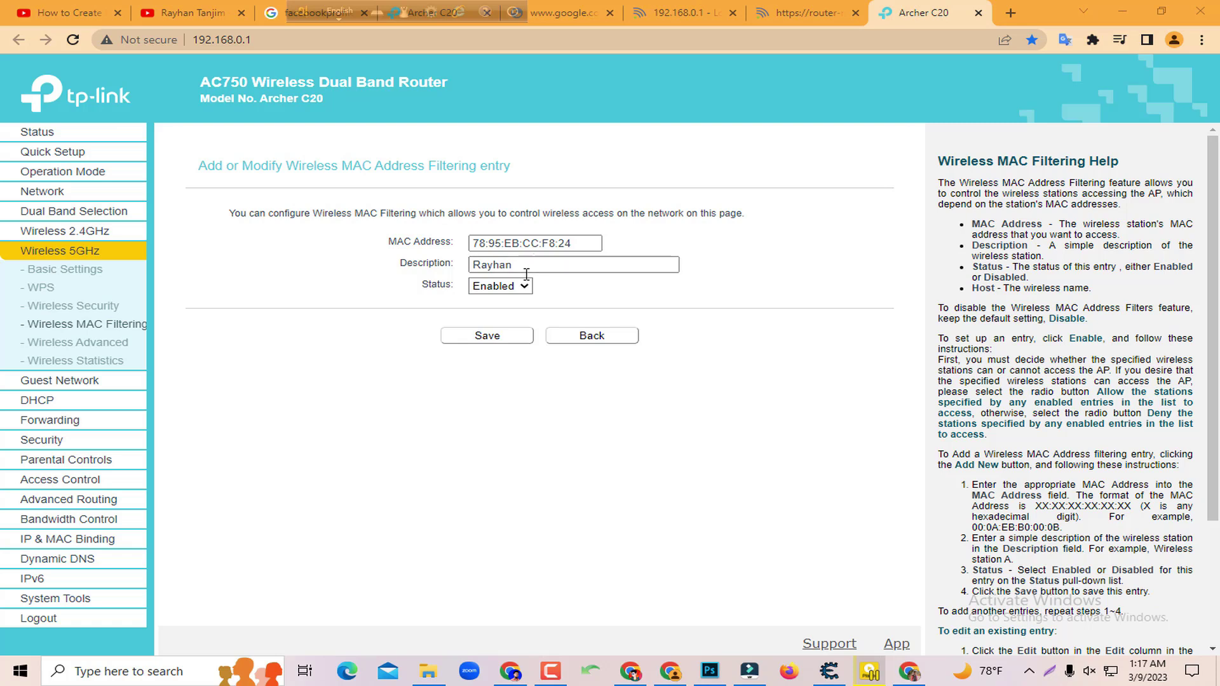
{"action": "left_click", "coordinate": [517, 266]}
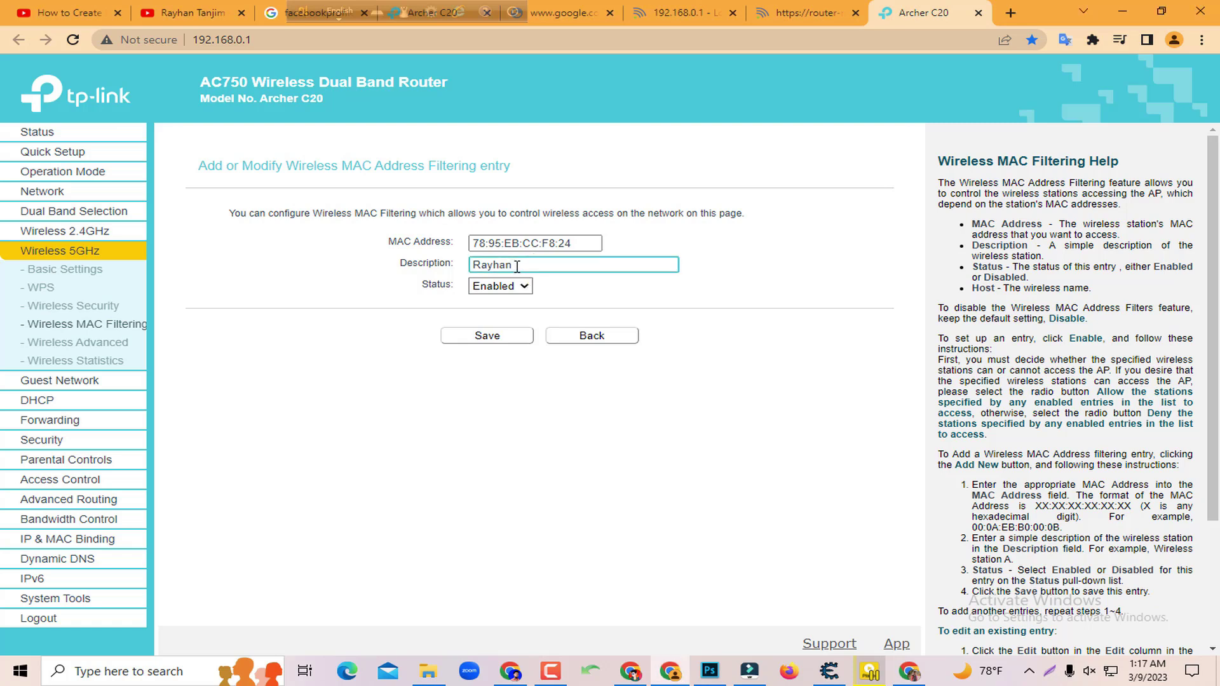
{"action": "left_click", "coordinate": [562, 244]}
{"action": "left_click", "coordinate": [523, 265]}
{"action": "left_click", "coordinate": [491, 337]}
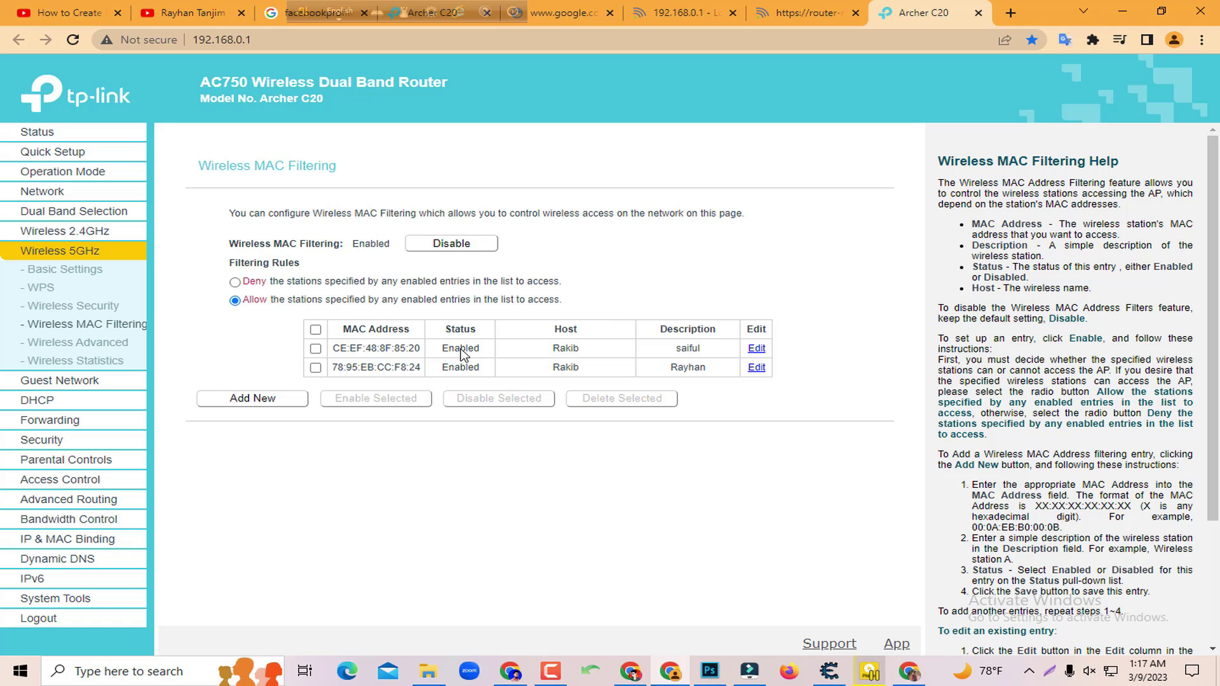
{"action": "left_click", "coordinate": [280, 401]}
Paste MAC 78:95:EB:CC:F8:24 and enter the owner's name in lowercase as description
{"action": "left_click", "coordinate": [495, 244]}
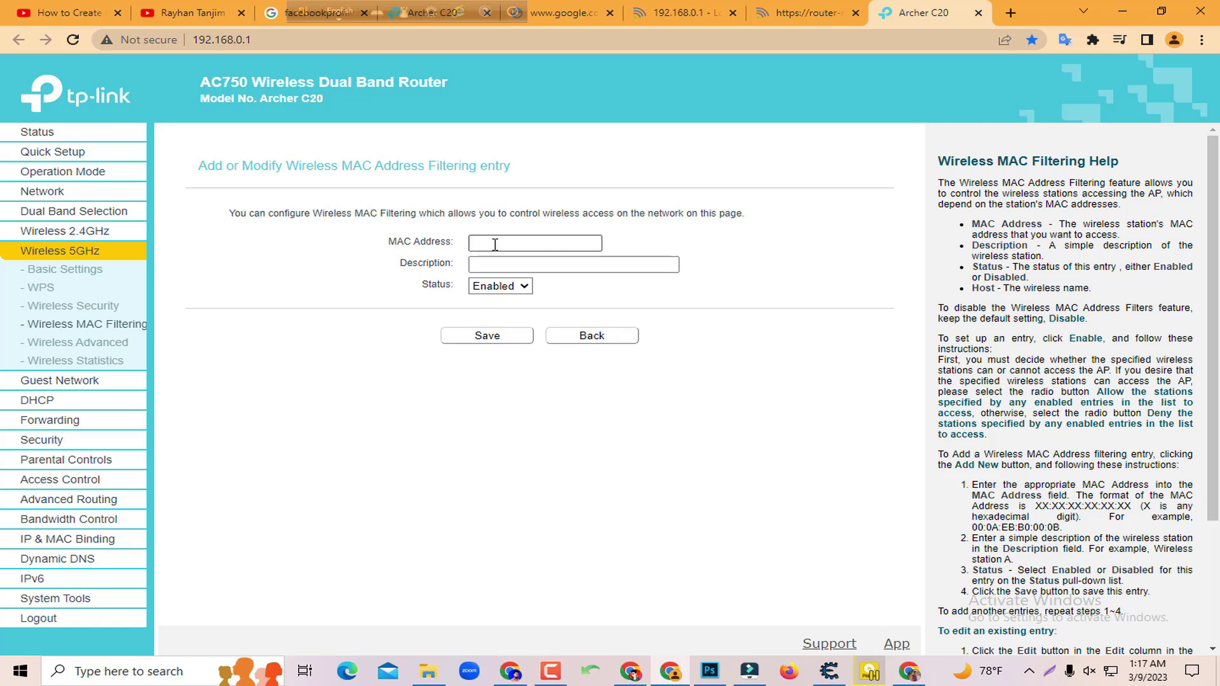
{"action": "left_click", "coordinate": [495, 244]}
{"action": "key", "text": "ctrl+v"}
{"action": "left_click", "coordinate": [521, 265]}
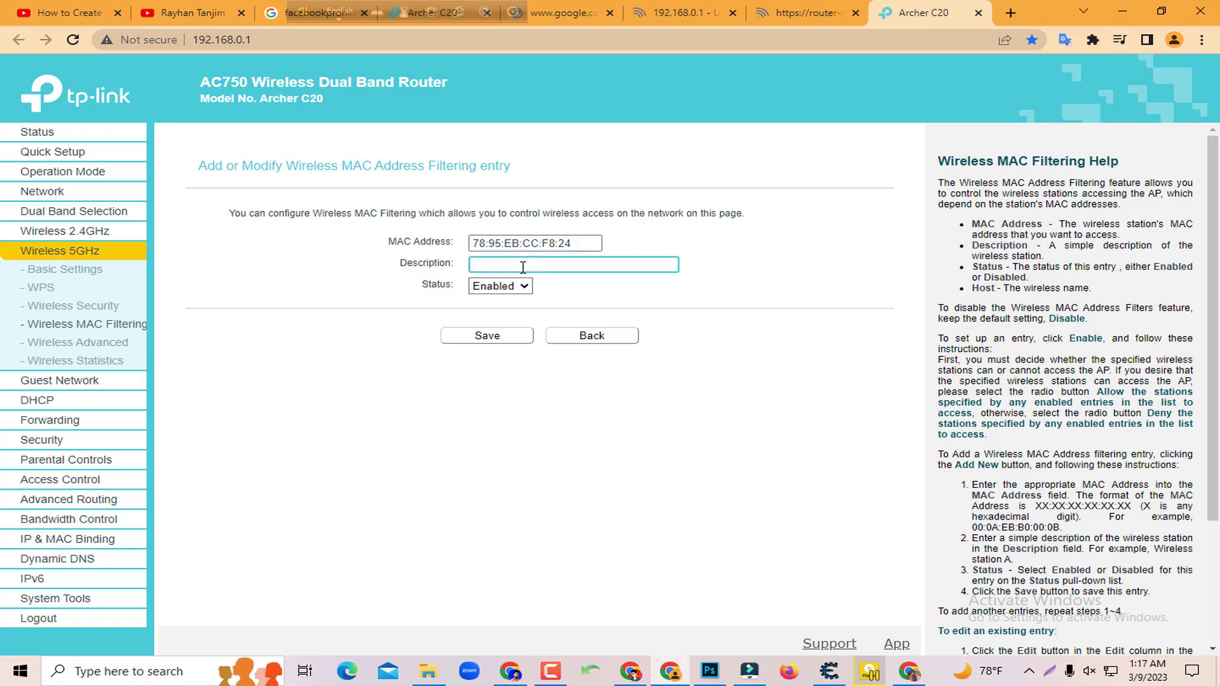
{"action": "type", "text": "rayhan"}
Attempt saving the entry, read the invalid-description characters alert, and dismiss it
{"action": "left_click", "coordinate": [472, 339]}
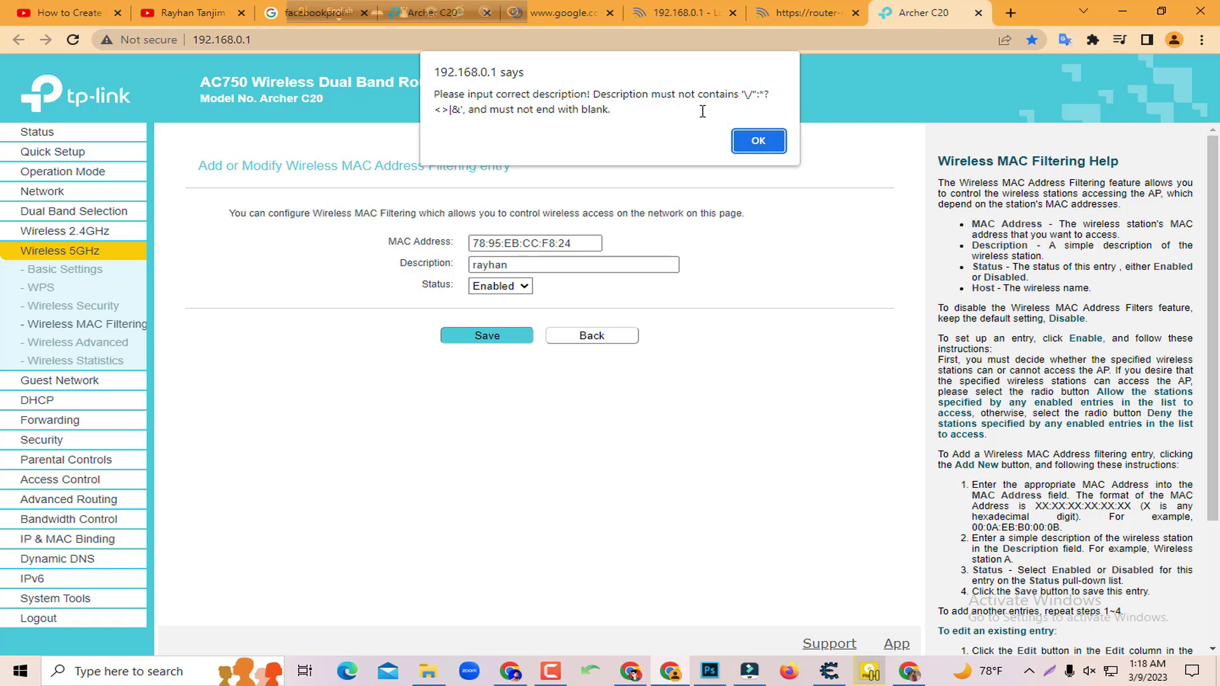
{"action": "left_click_drag", "start_coordinate": [746, 94], "coordinate": [761, 99]}
{"action": "left_click_drag", "start_coordinate": [739, 94], "coordinate": [462, 113]}
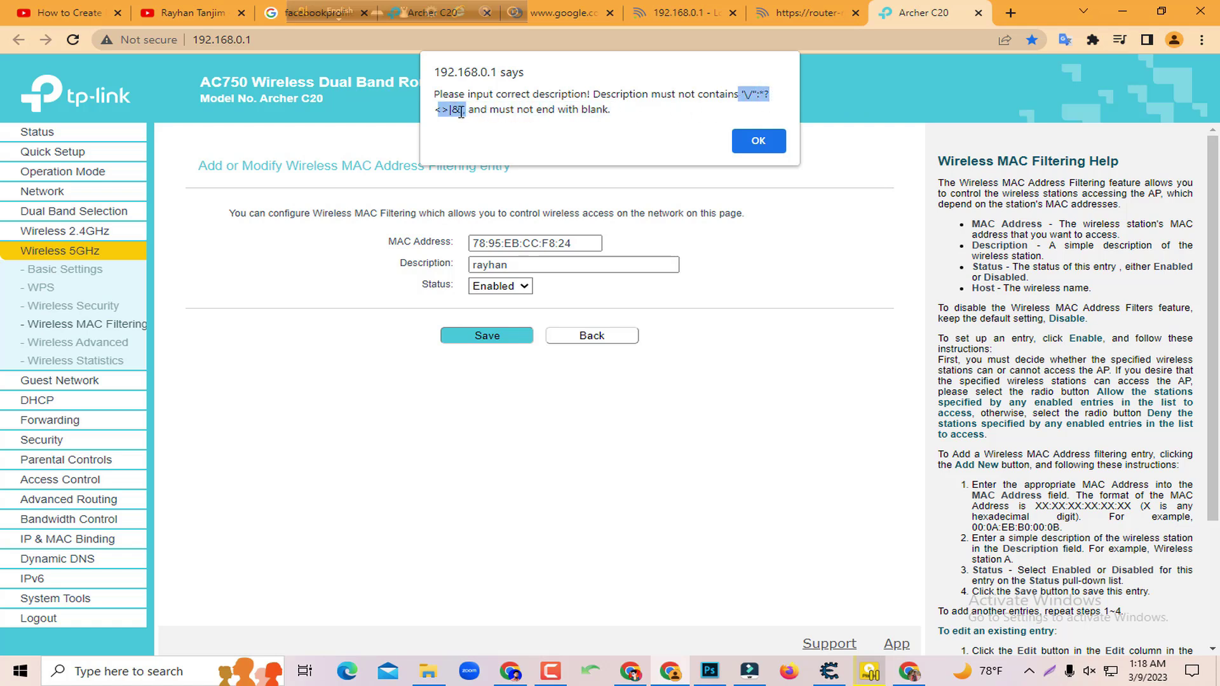
{"action": "left_click", "coordinate": [468, 110]}
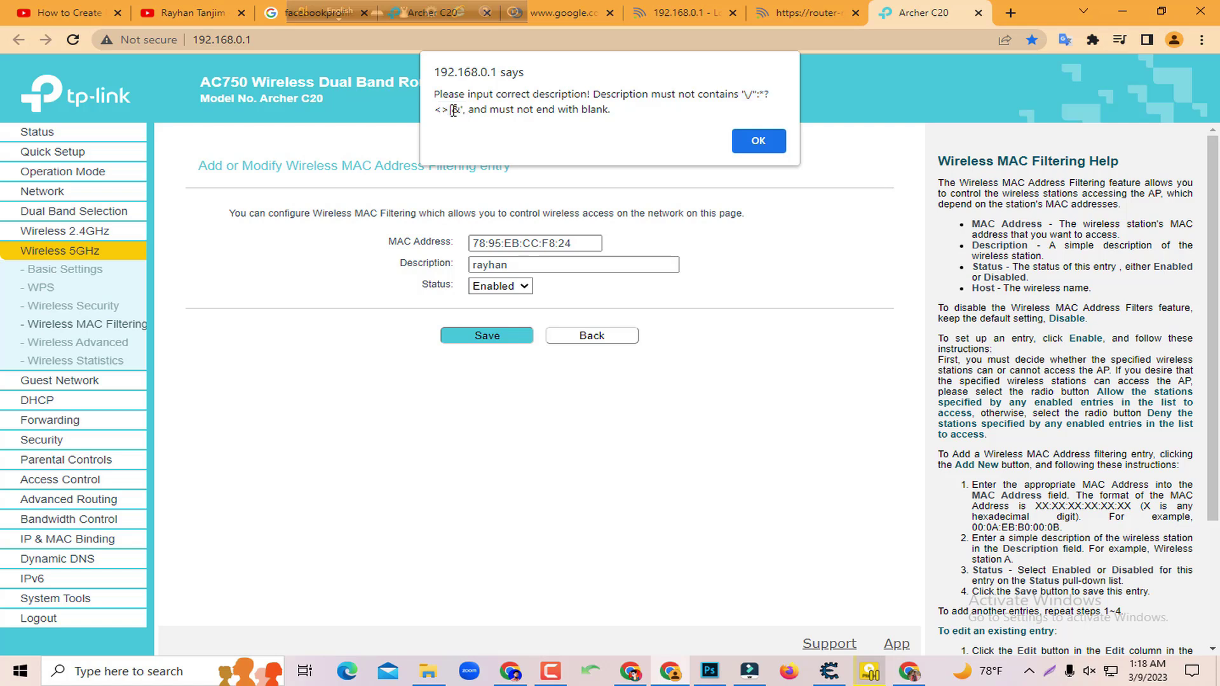
{"action": "left_click_drag", "start_coordinate": [437, 111], "coordinate": [469, 110]}
{"action": "left_click", "coordinate": [482, 111]}
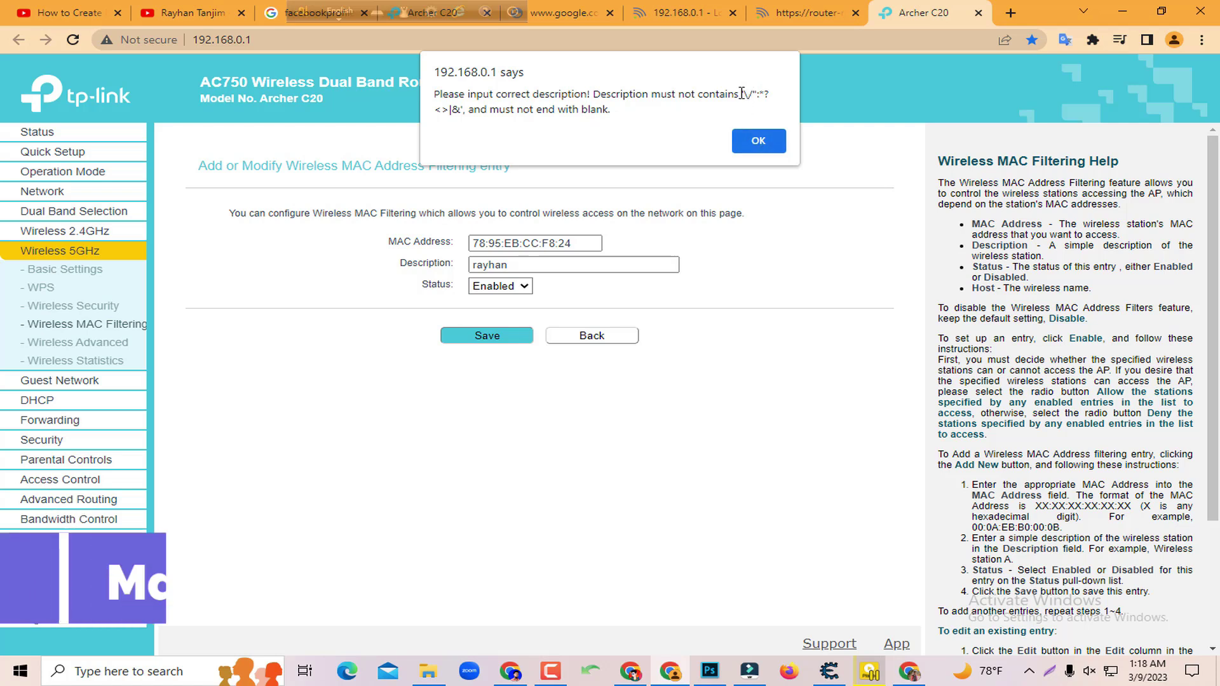
{"action": "left_click_drag", "start_coordinate": [739, 93], "coordinate": [462, 112]}
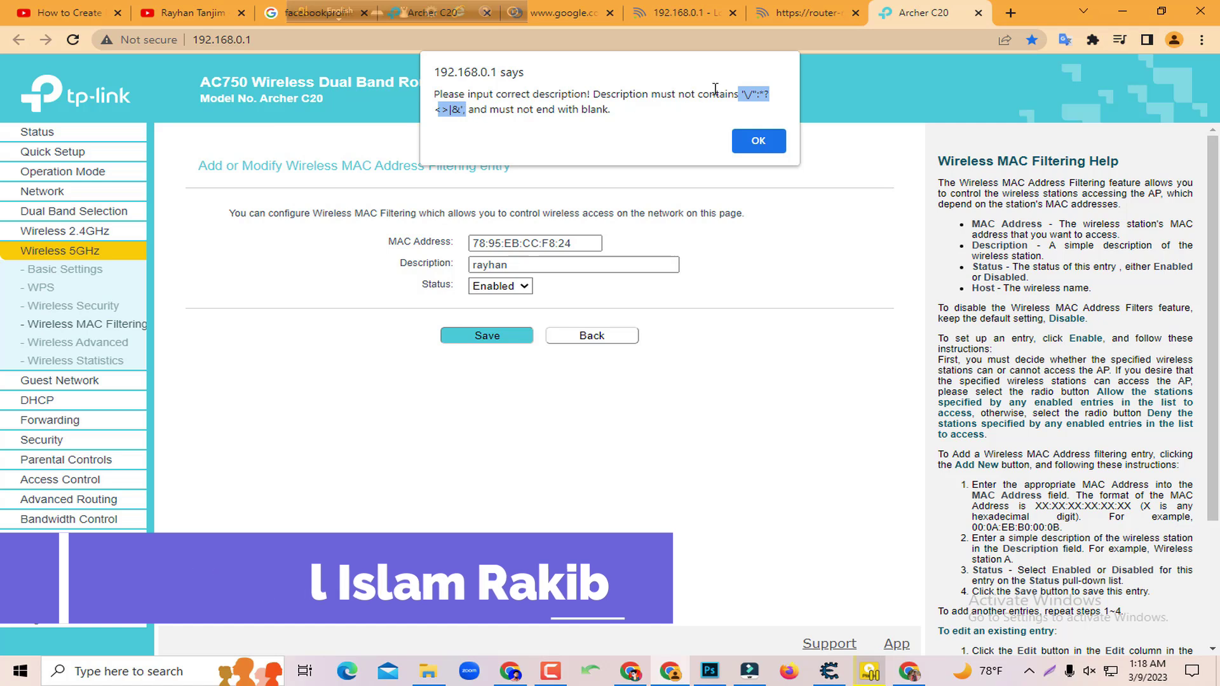
{"action": "left_click", "coordinate": [755, 101]}
{"action": "left_click", "coordinate": [746, 139]}
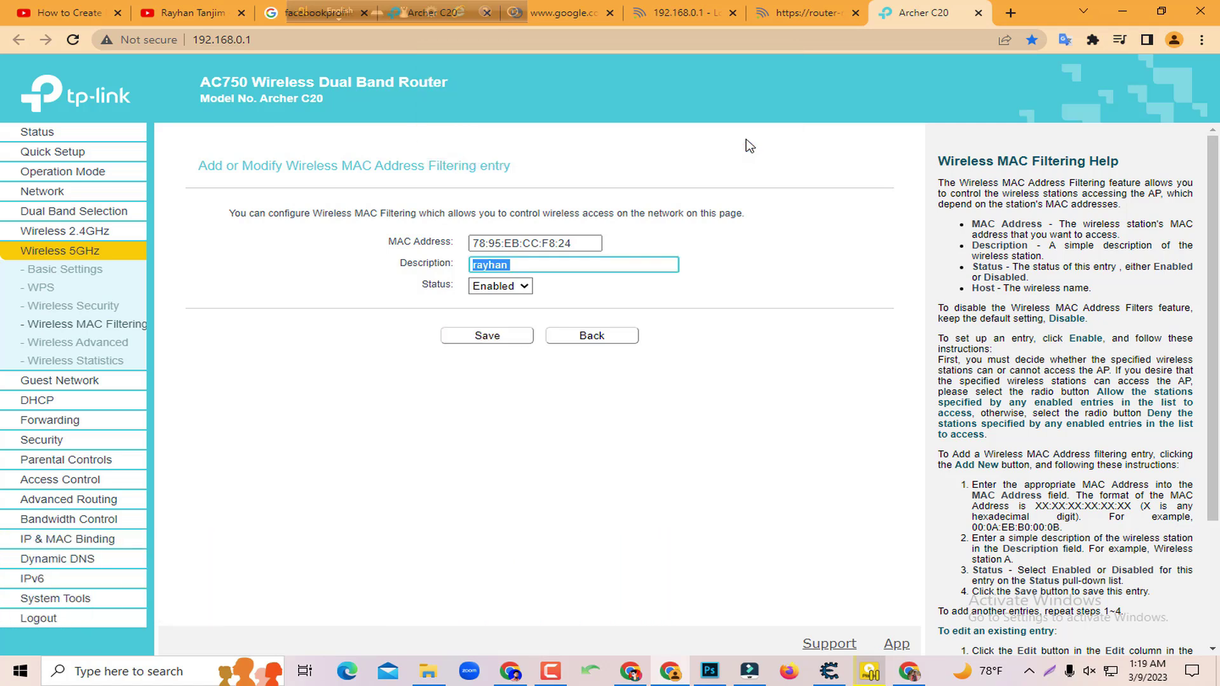
Remove the trailing space from the description after checking the MAC value
{"action": "left_click", "coordinate": [531, 270]}
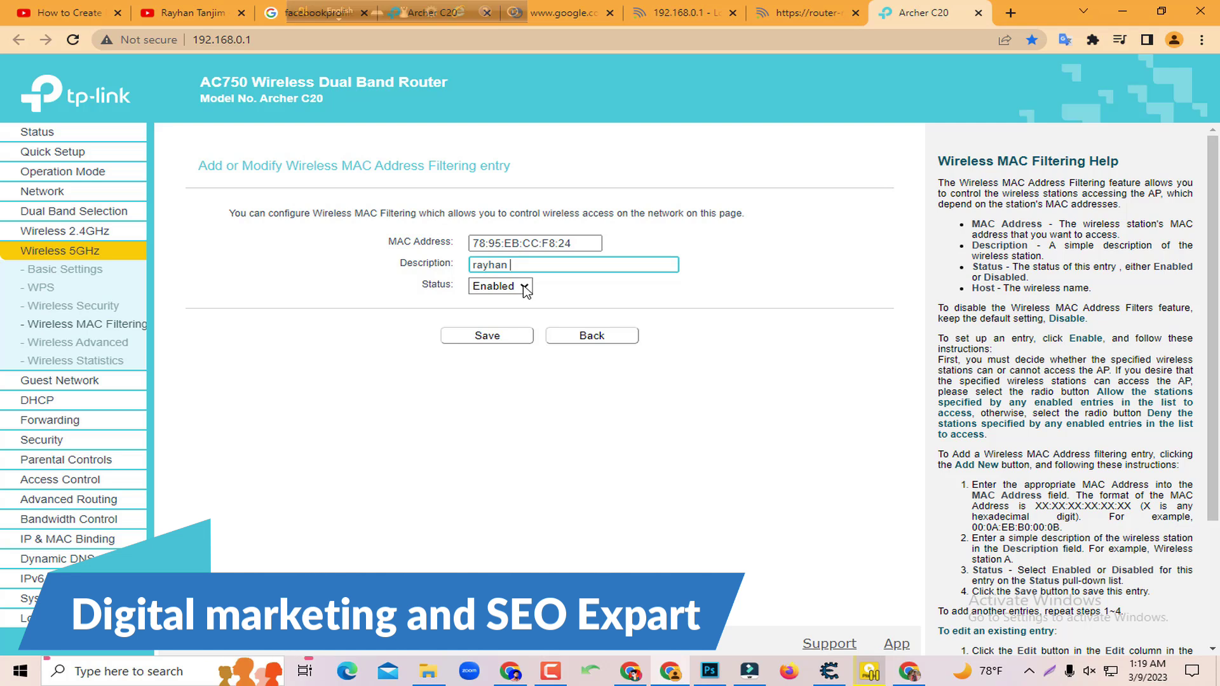
{"action": "left_click", "coordinate": [583, 245]}
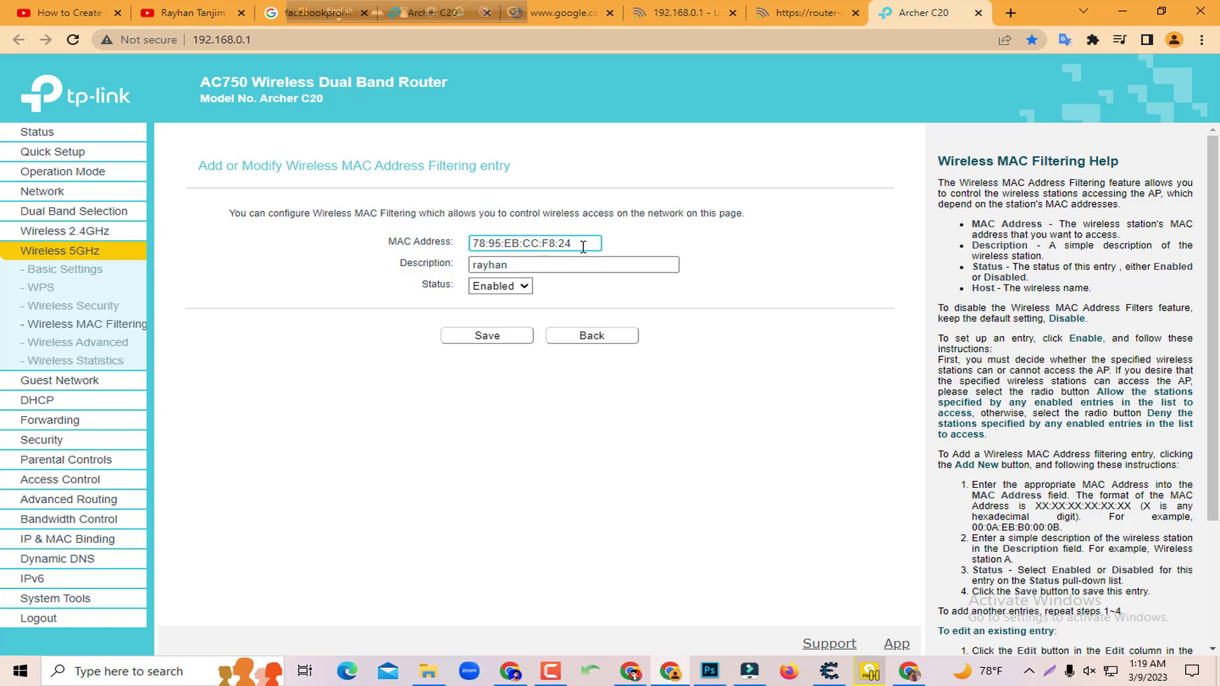
{"action": "left_click", "coordinate": [542, 267]}
{"action": "left_click", "coordinate": [592, 243]}
{"action": "left_click", "coordinate": [572, 260]}
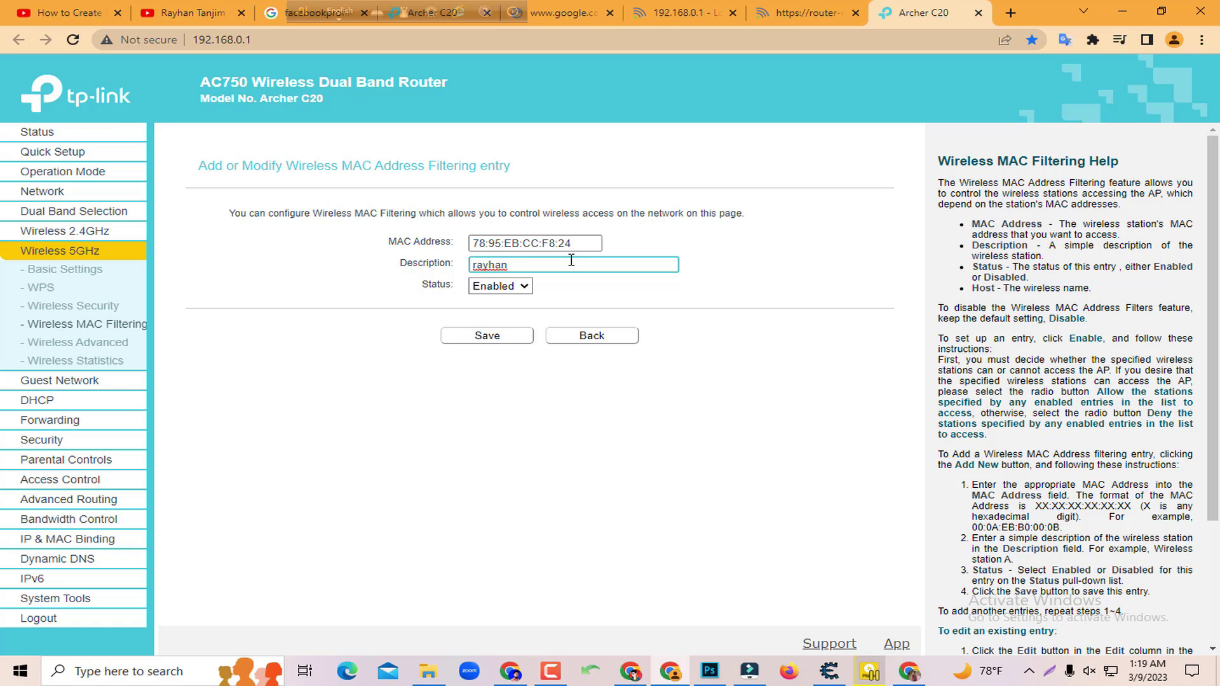
{"action": "key", "text": "BackSpace"}
{"action": "left_click", "coordinate": [494, 342]}
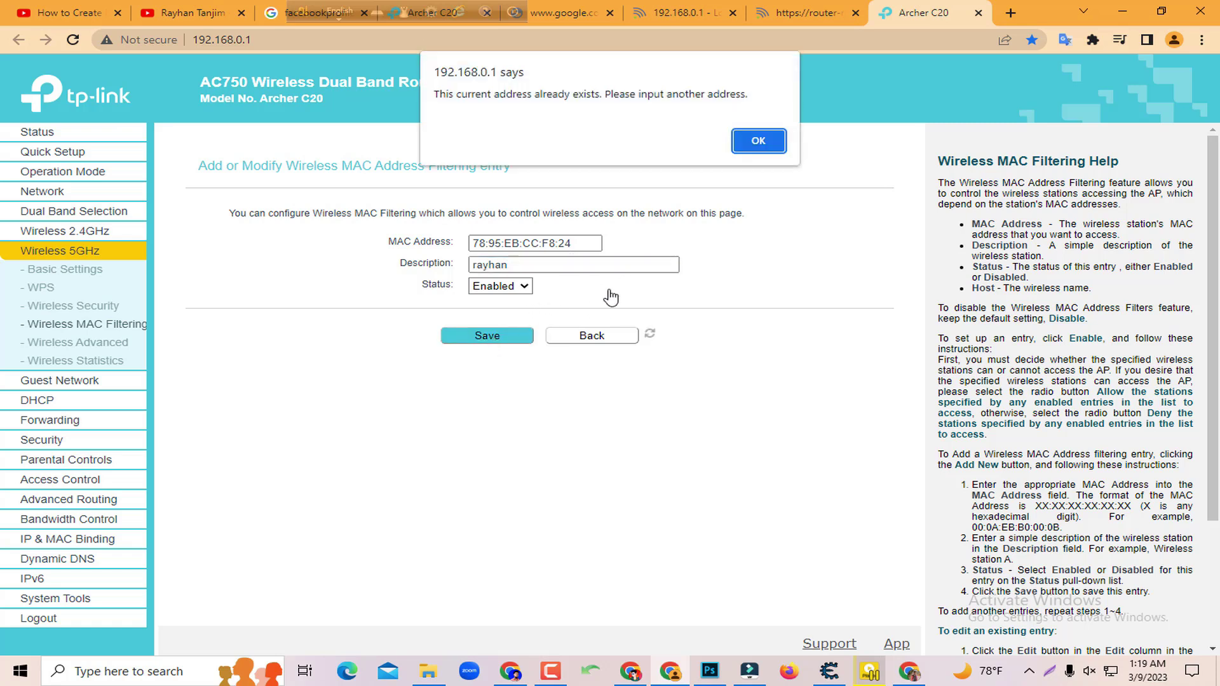
{"action": "key", "text": "Return"}
{"action": "left_click", "coordinate": [594, 245]}
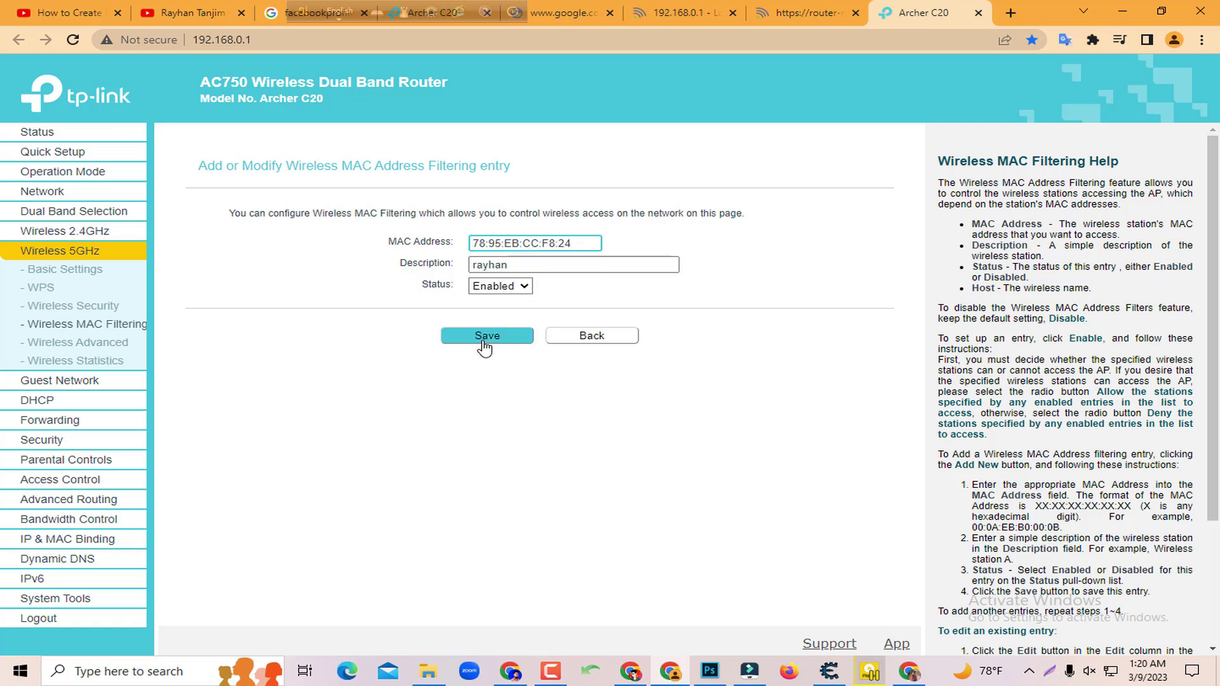
{"action": "left_click", "coordinate": [508, 267]}
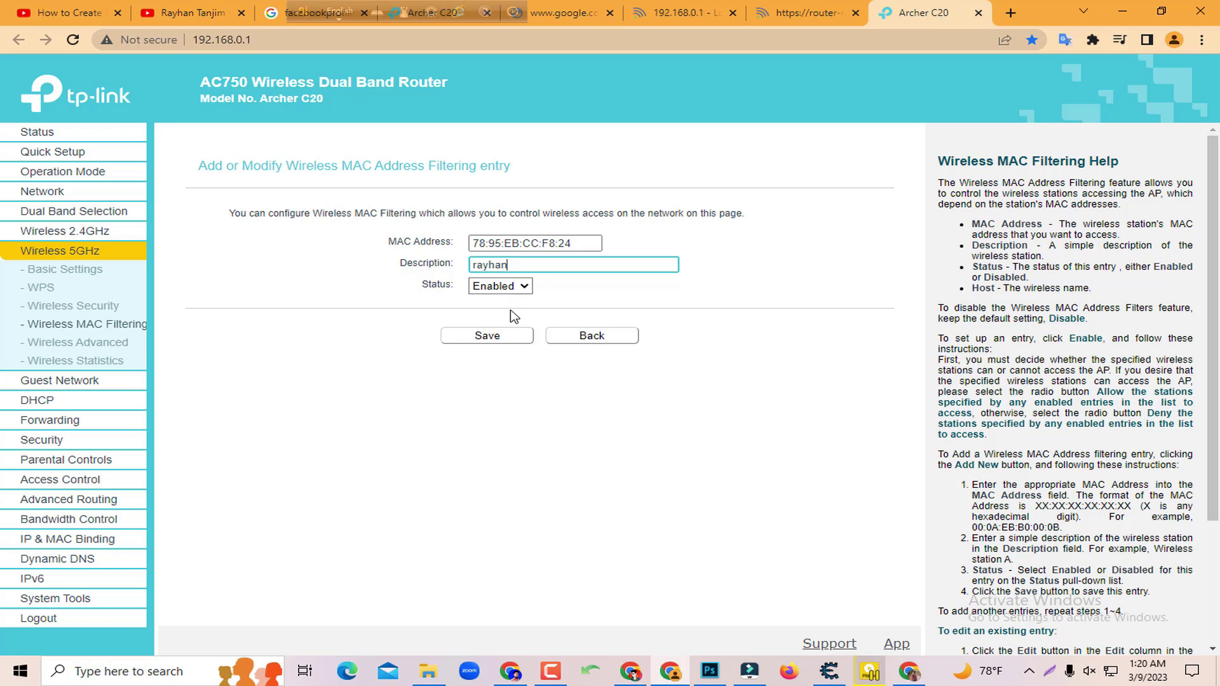
{"action": "left_click", "coordinate": [483, 338]}
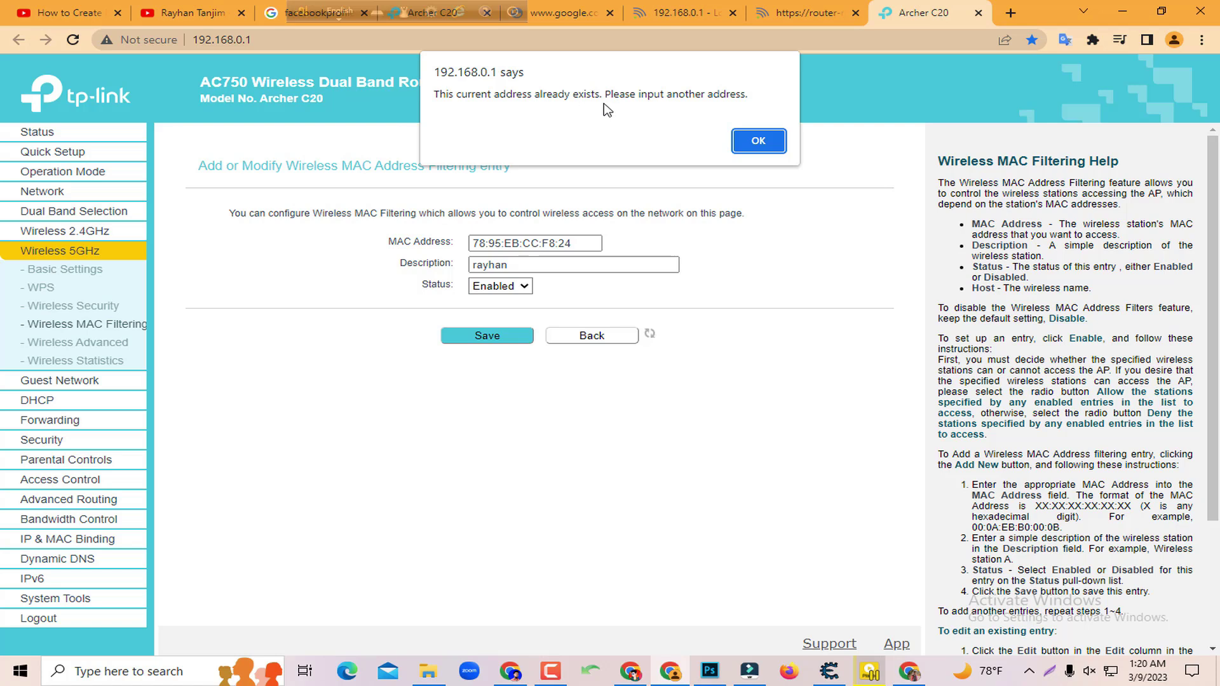
{"action": "left_click", "coordinate": [755, 140]}
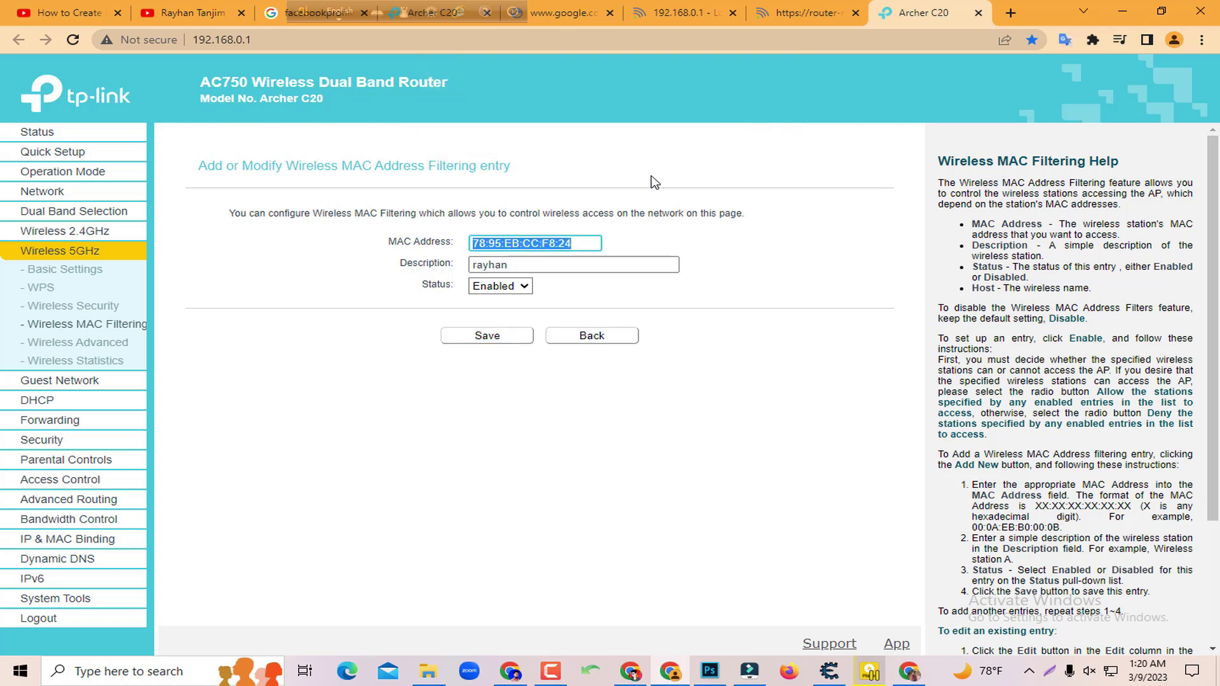
{"action": "left_click", "coordinate": [576, 244]}
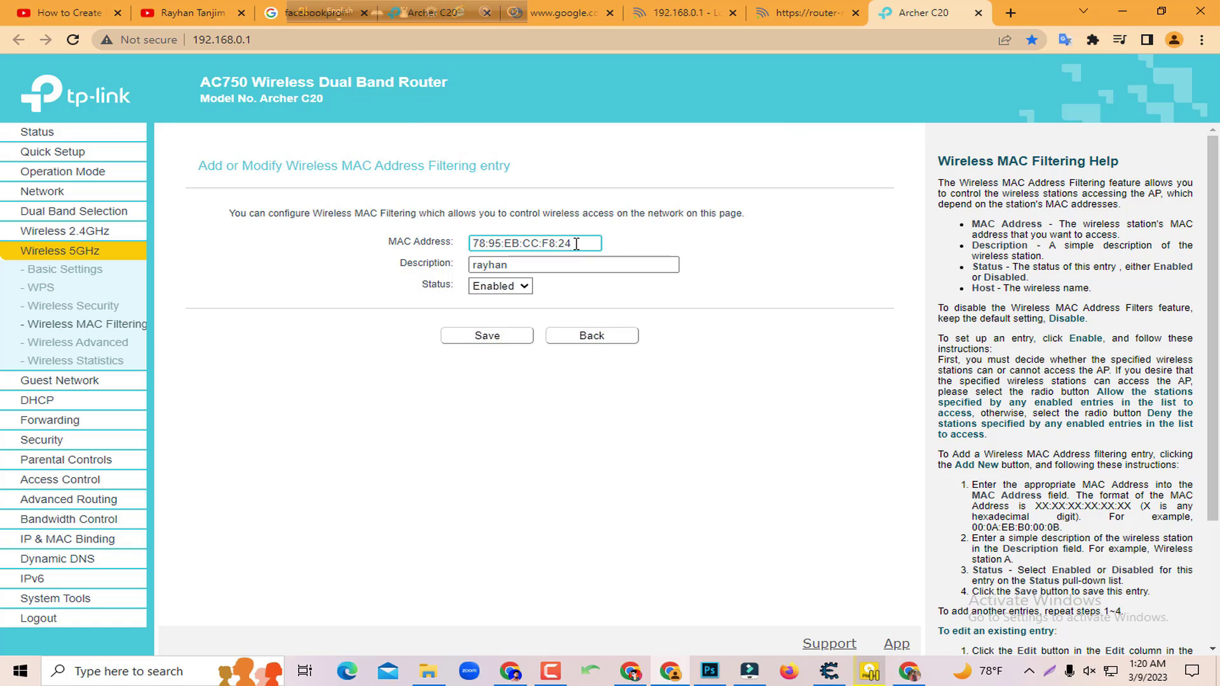
Return to the 5GHz MAC filtering list and check the second entry 78:95:EB:CC:F8:24
{"action": "left_click", "coordinate": [578, 335]}
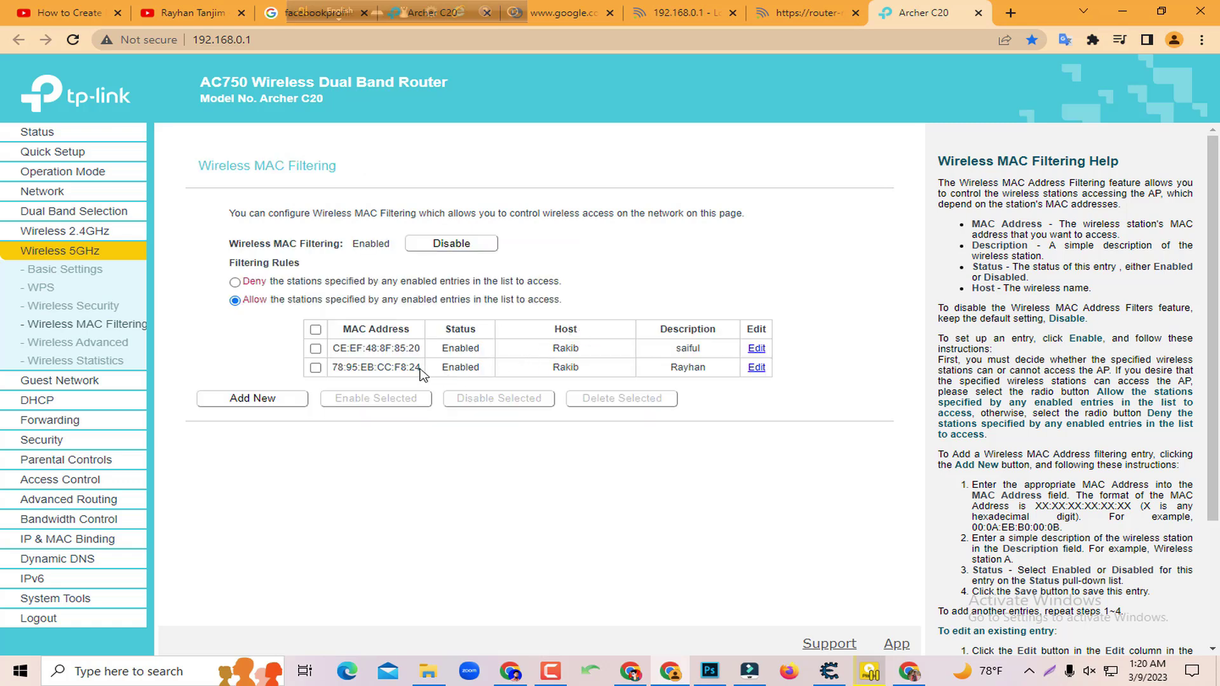
{"action": "left_click_drag", "start_coordinate": [330, 369], "coordinate": [434, 369]}
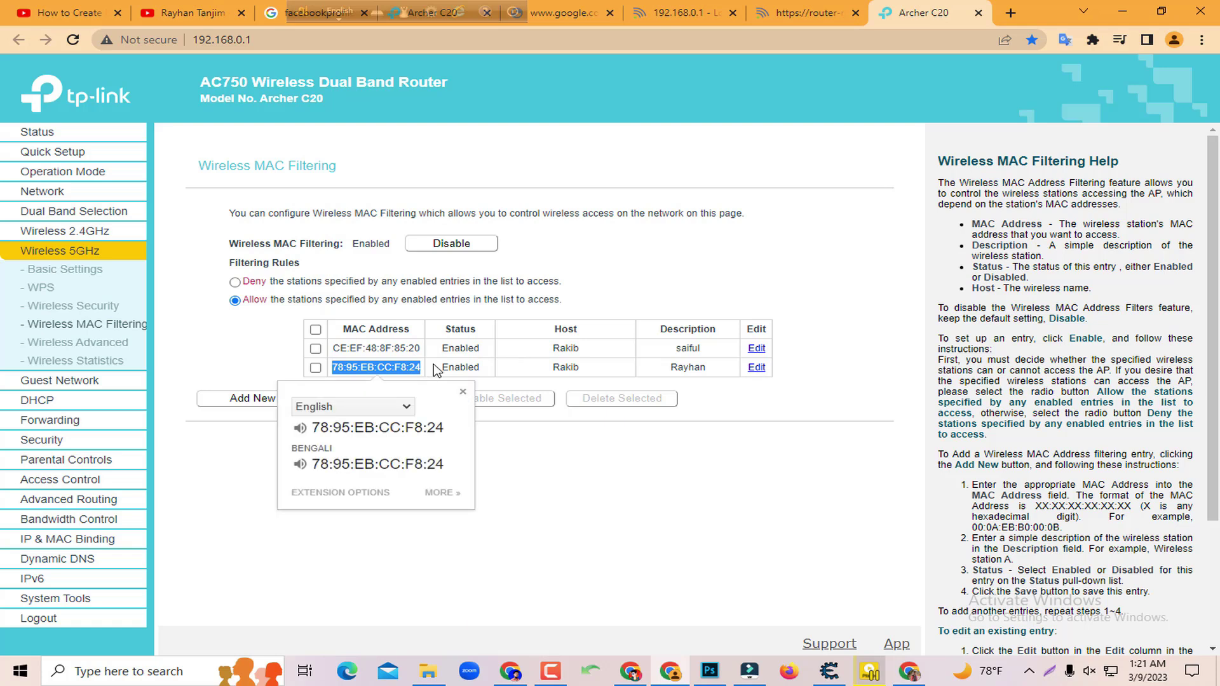
{"action": "left_click", "coordinate": [404, 362]}
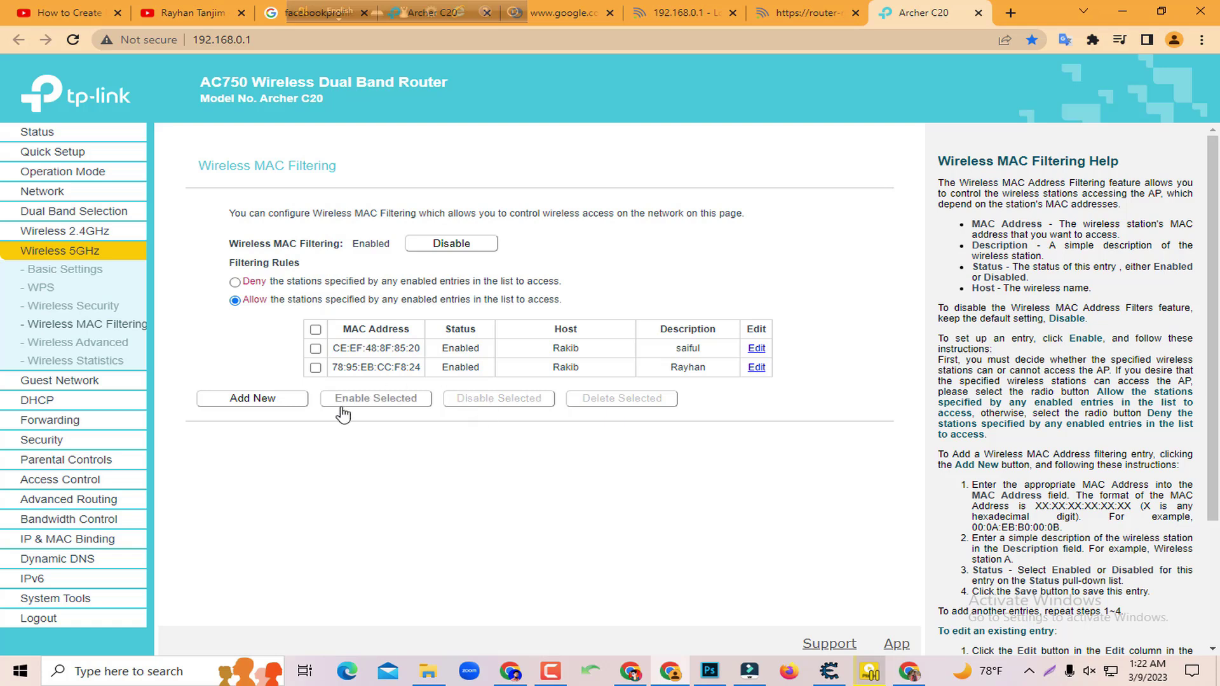
{"action": "left_click", "coordinate": [253, 398]}
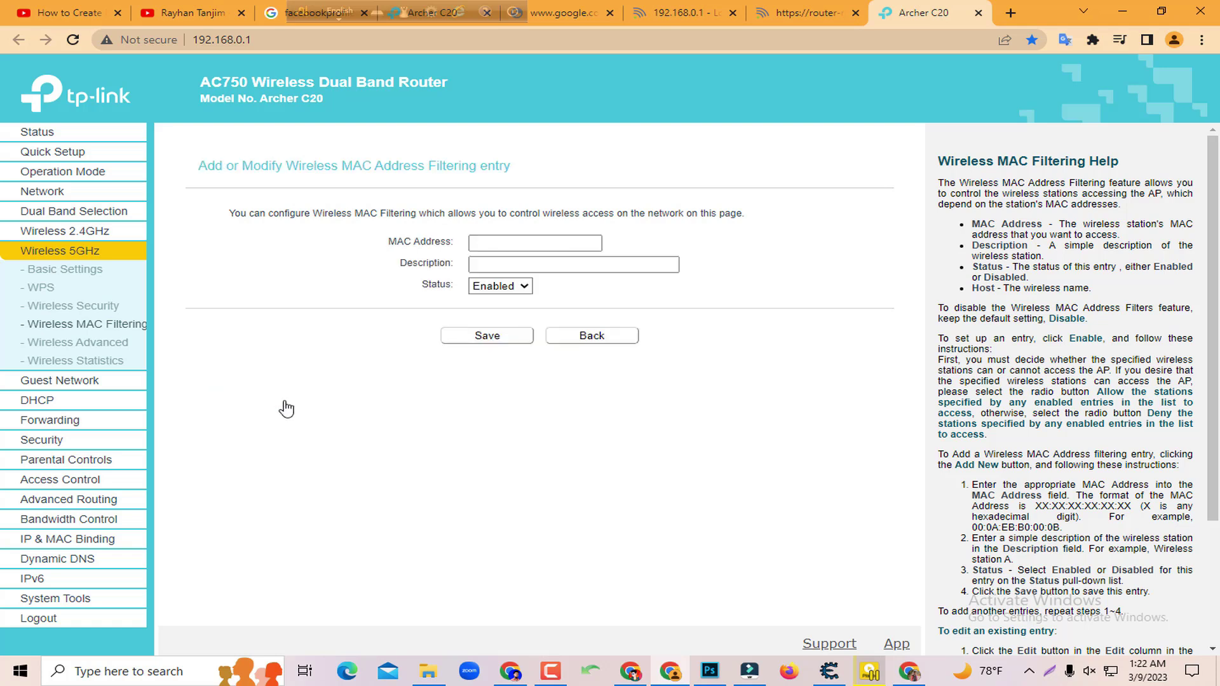
{"action": "left_click", "coordinate": [502, 240]}
{"action": "left_click", "coordinate": [503, 241]}
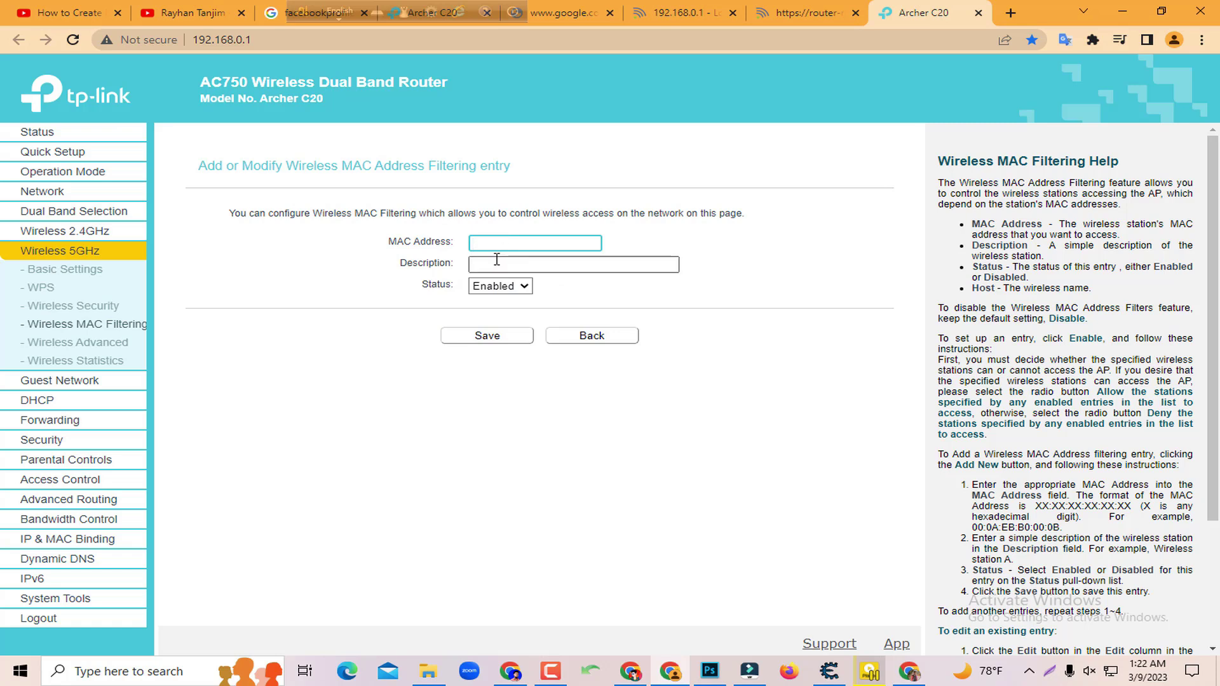
{"action": "left_click", "coordinate": [508, 269]}
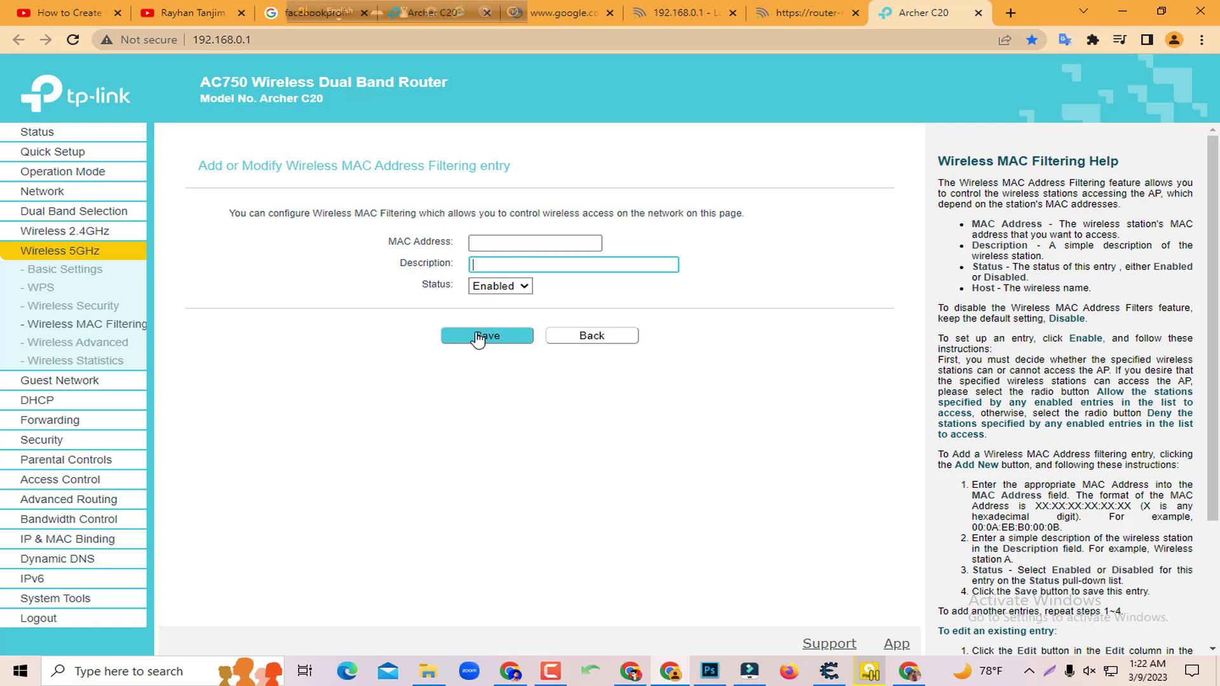
{"action": "left_click", "coordinate": [601, 337]}
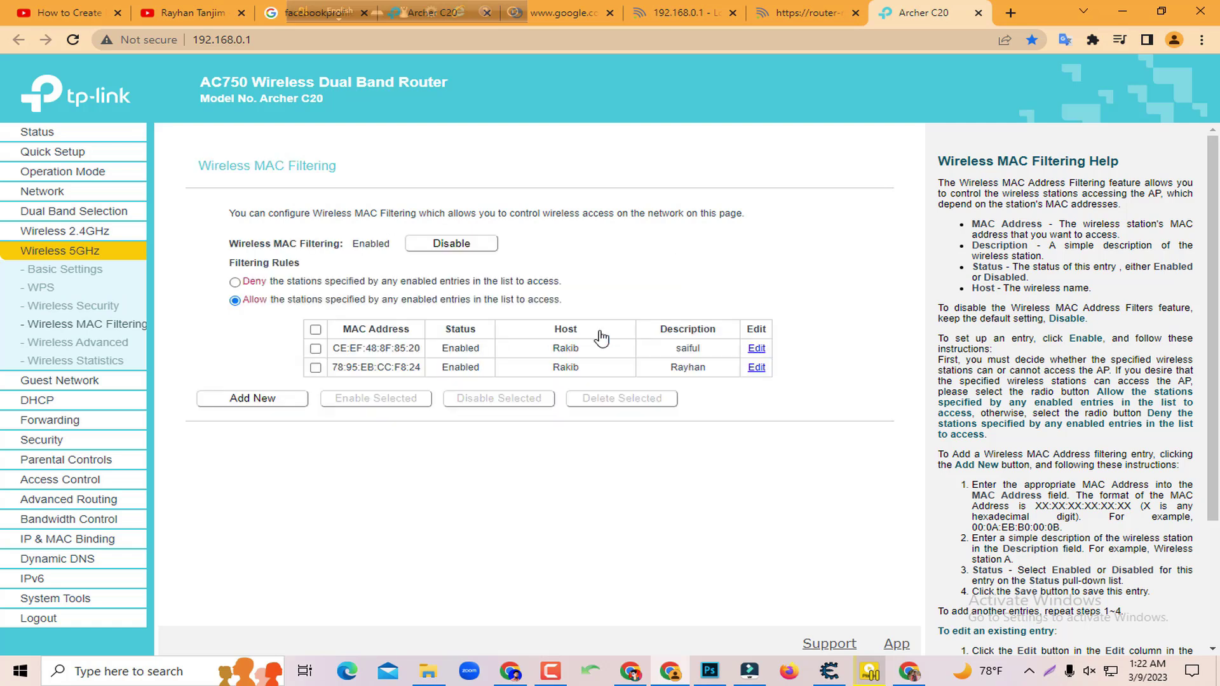